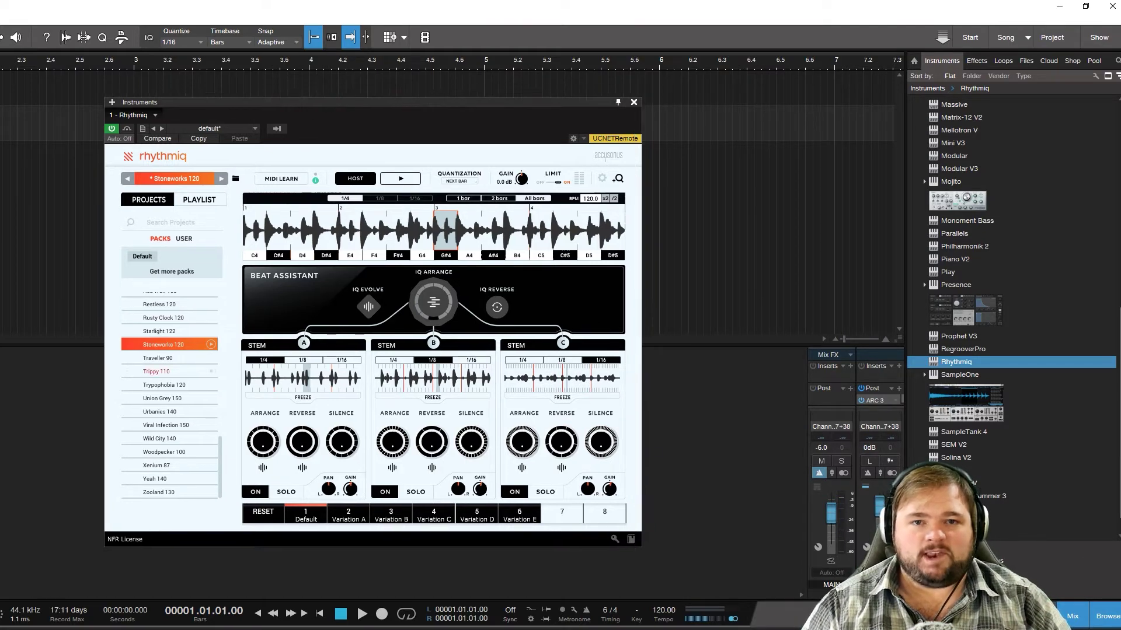
# Step: Browse the Default pack's project list from Asteroid Rain 120 through to the last projects
pyautogui.scroll(10, 169, 362)
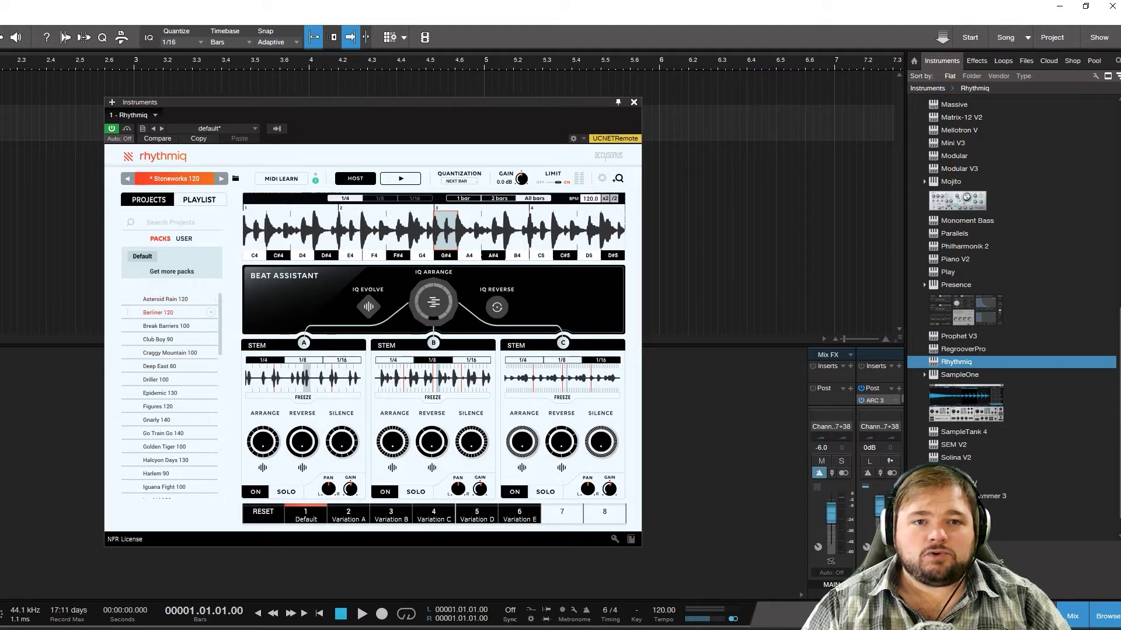
pyautogui.scroll(-10, 169, 357)
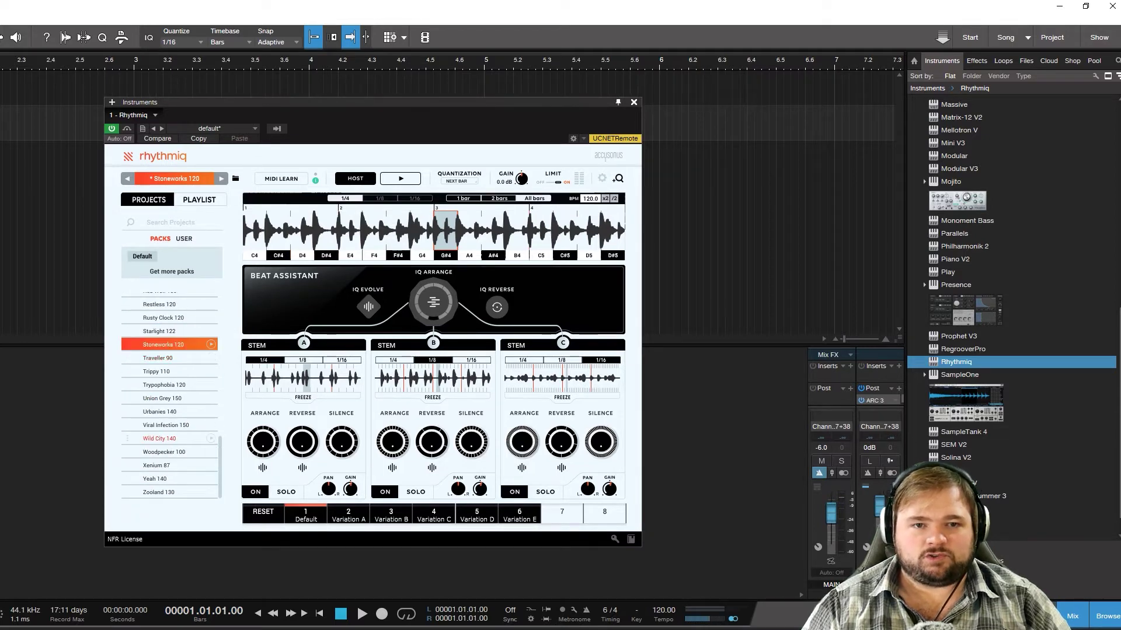
pyautogui.scroll(10, 169, 350)
pyautogui.scroll(-10, 169, 397)
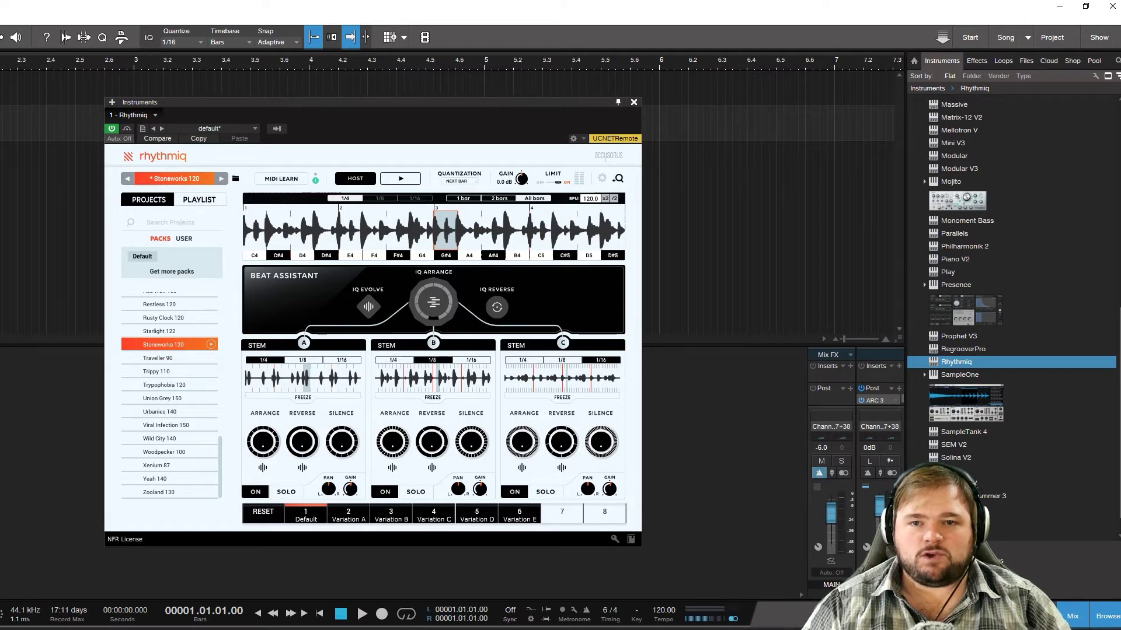
pyautogui.scroll(10, 169, 299)
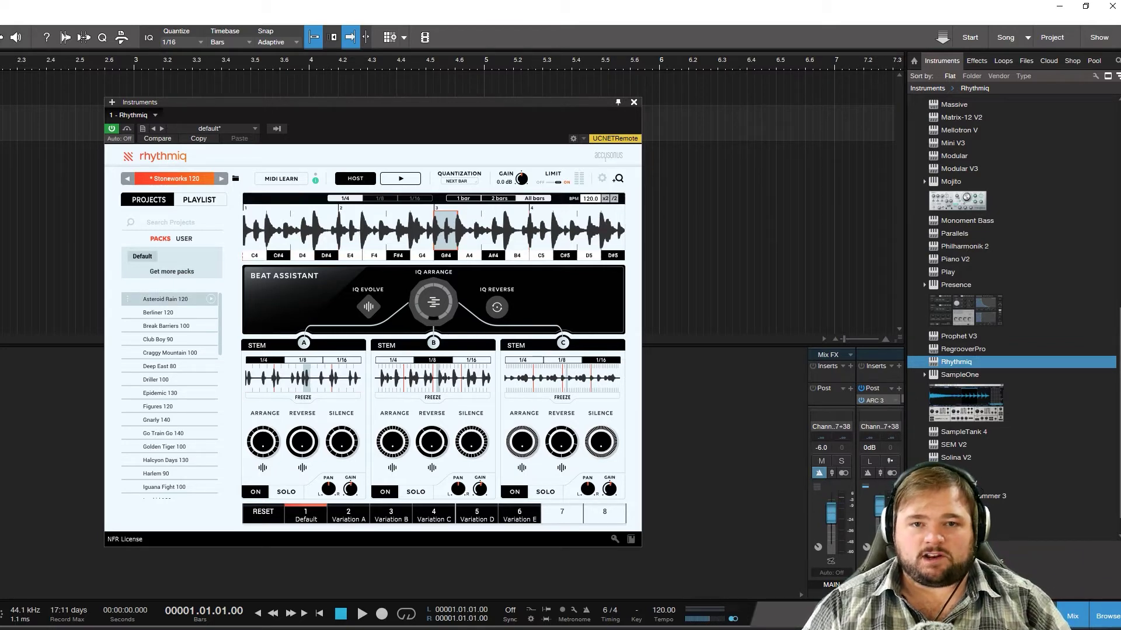
pyautogui.scroll(-5, 169, 362)
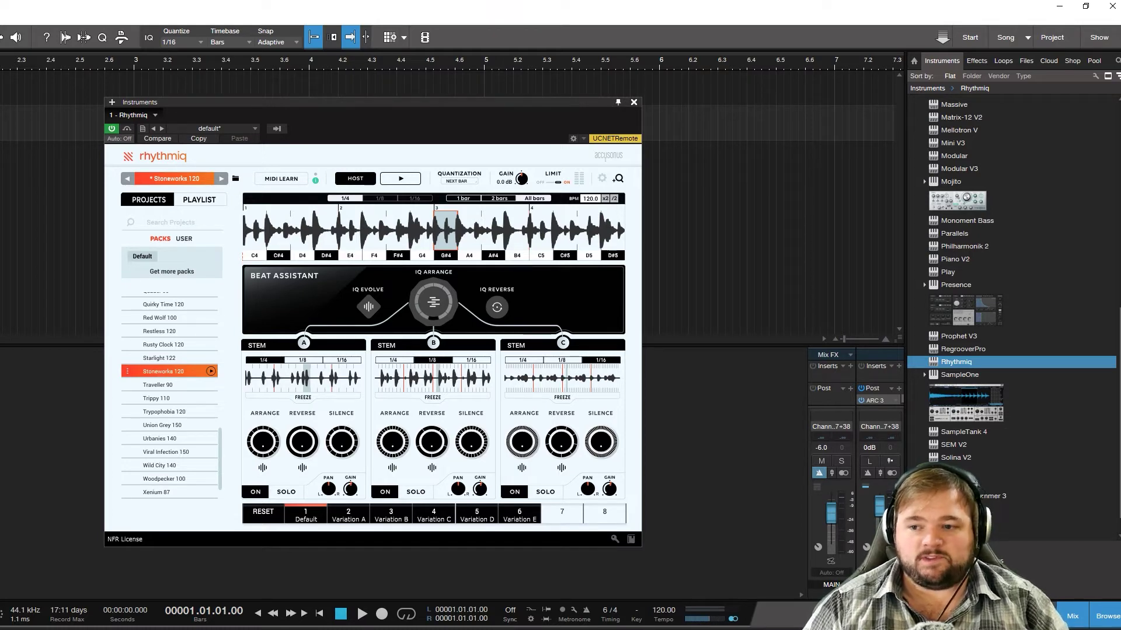
# Step: Play the full Stoneworks 120 beat and audition stem A on its own with its solo on
pyautogui.press('space')
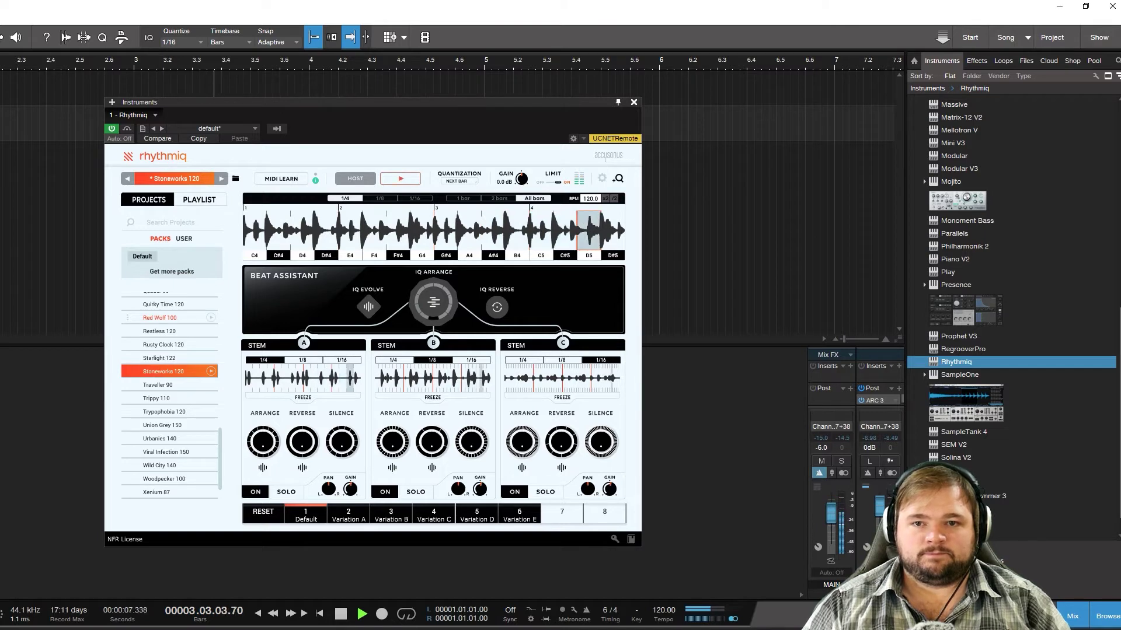
pyautogui.press('space')
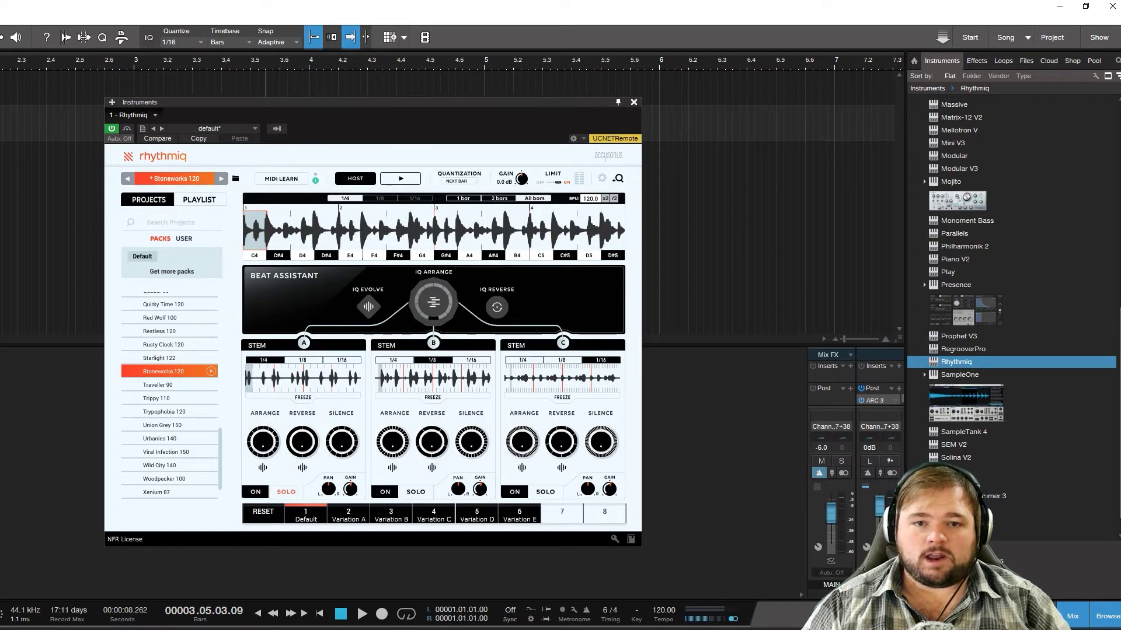
pyautogui.click(286, 491)
pyautogui.press('space')
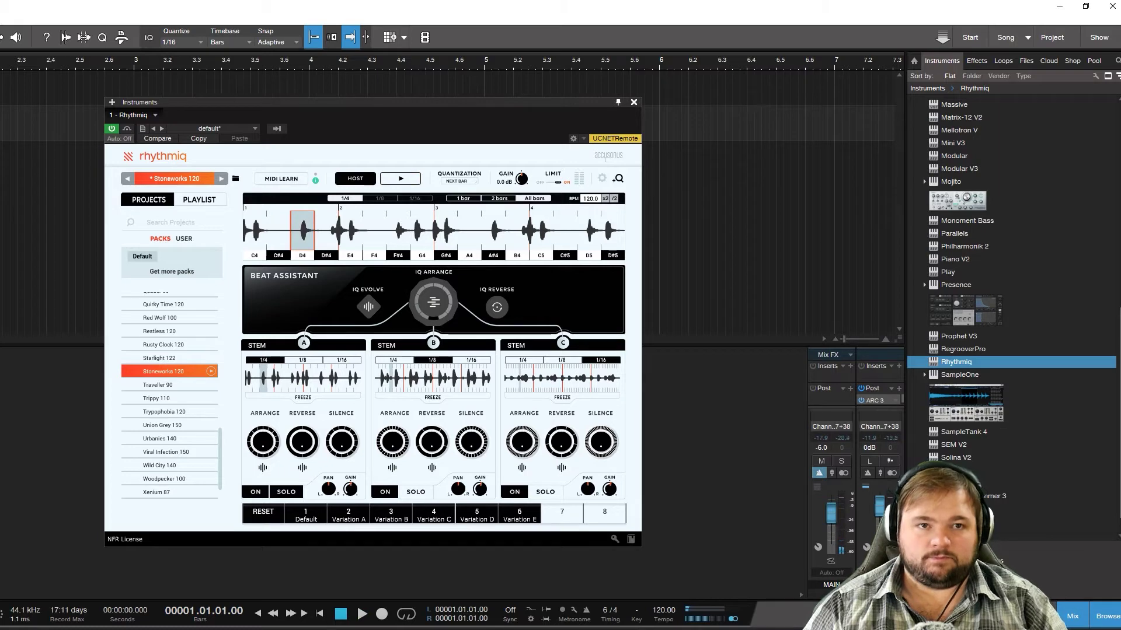
pyautogui.press('space')
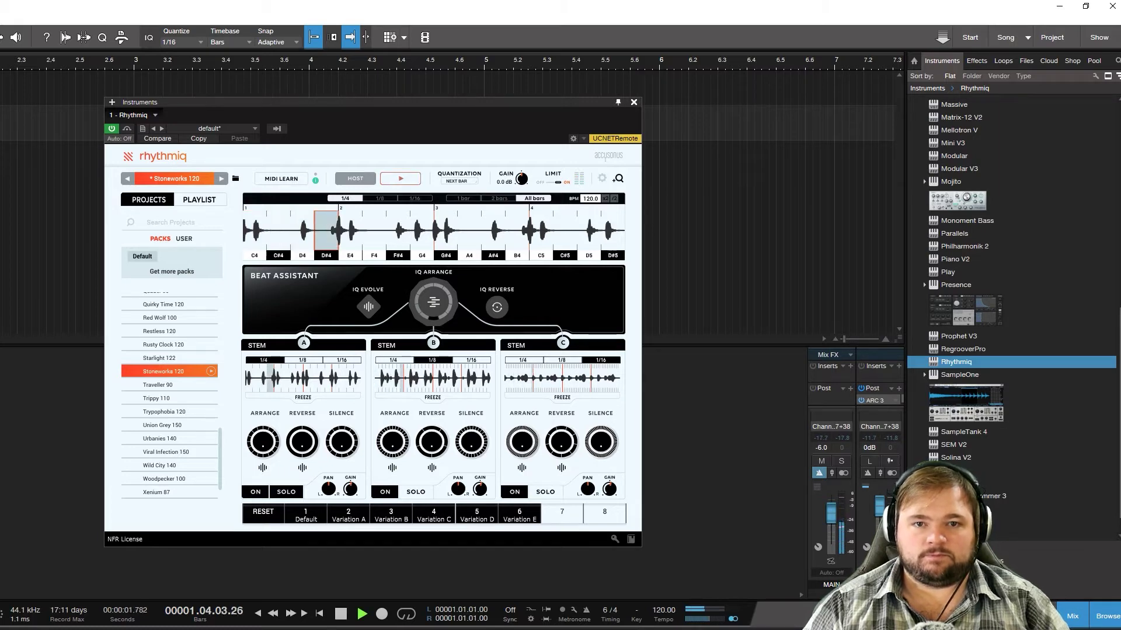
pyautogui.press('space')
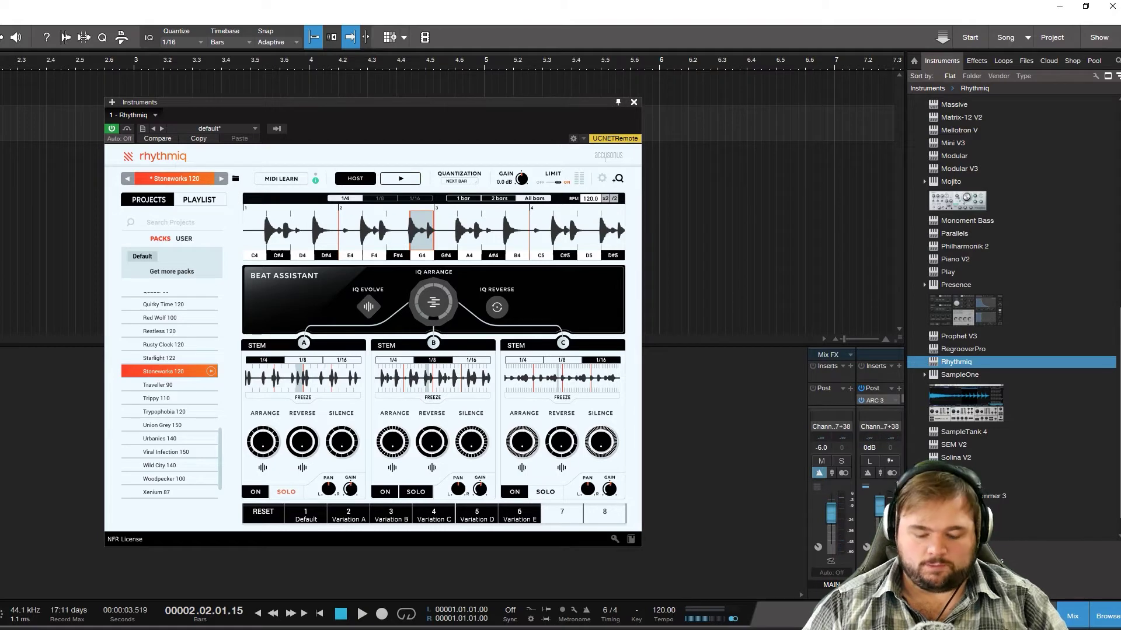
# Step: Audition stem B and stem C soloed in turn, ending with all solos off
pyautogui.press('space')
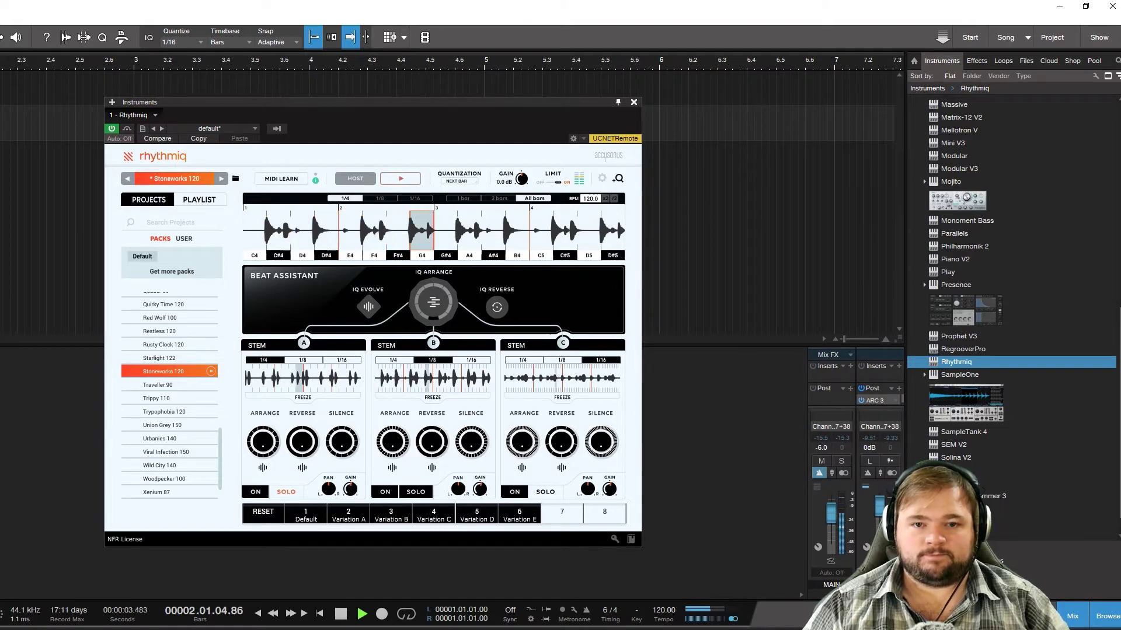
pyautogui.press('space')
pyautogui.press('Home')
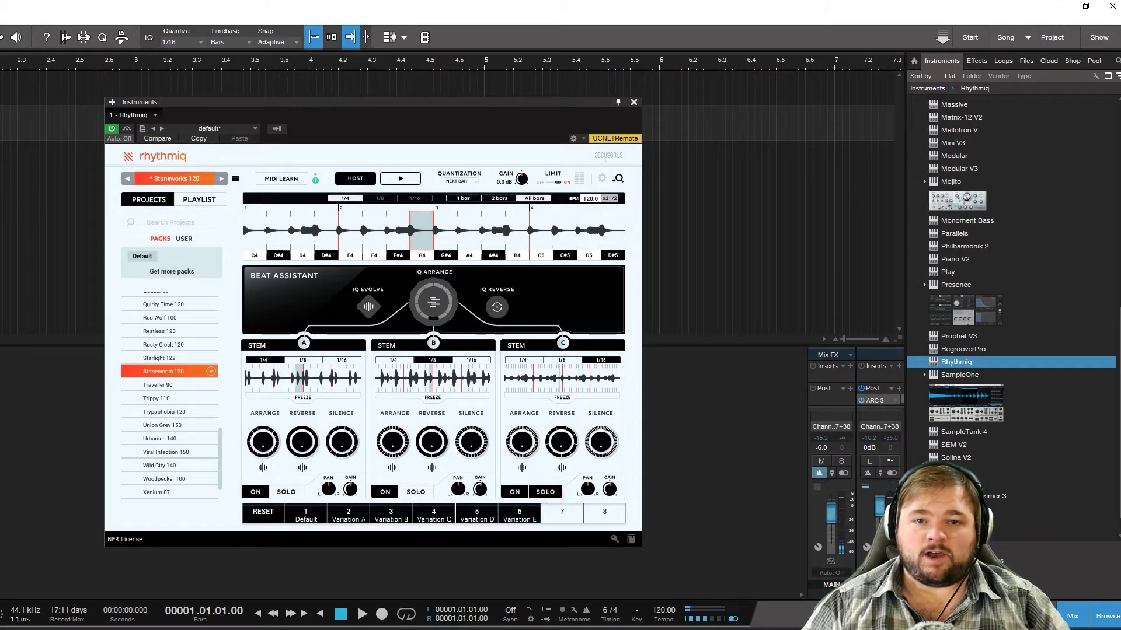
pyautogui.press('space')
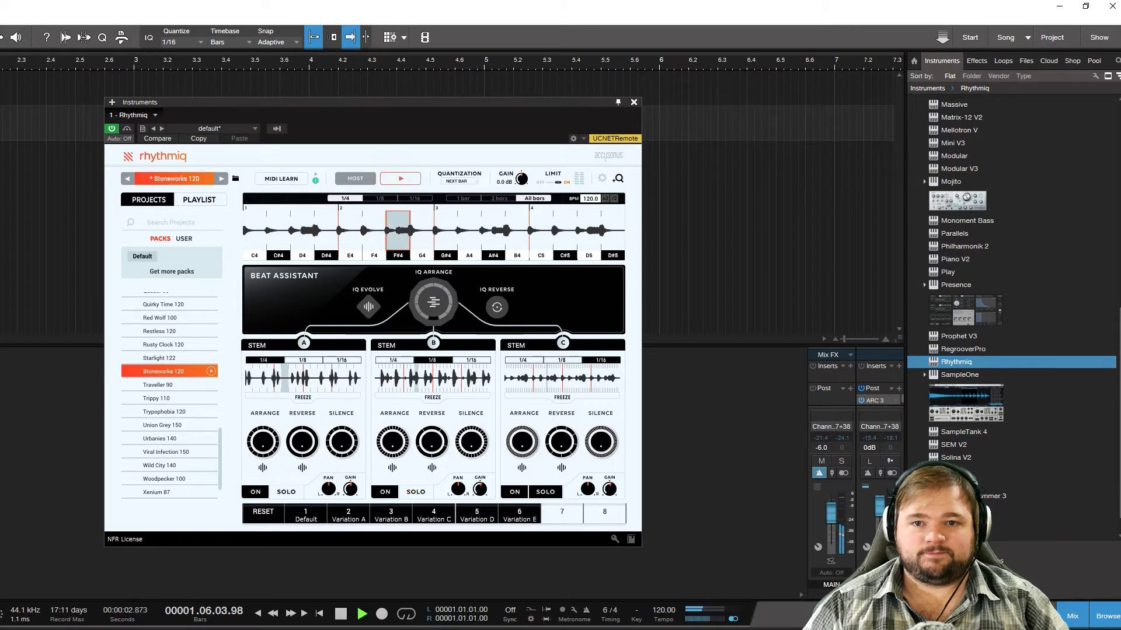
pyautogui.press('space')
pyautogui.click(546, 492)
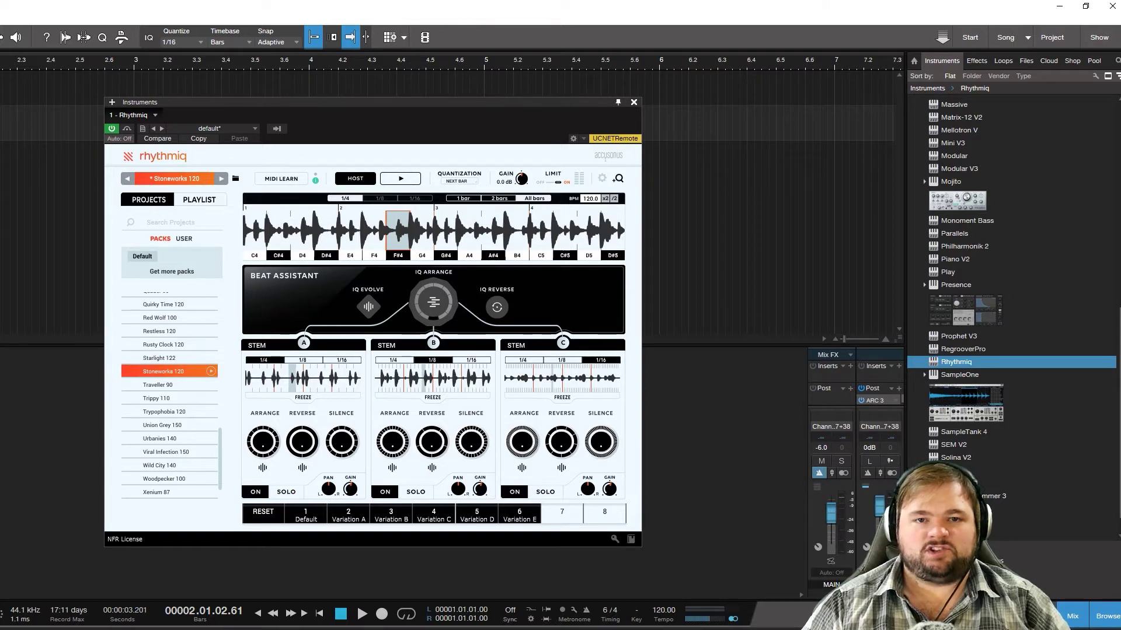
# Step: Audition the beat repeatedly from the song start with different Arrange settings on stem A
pyautogui.press(',')
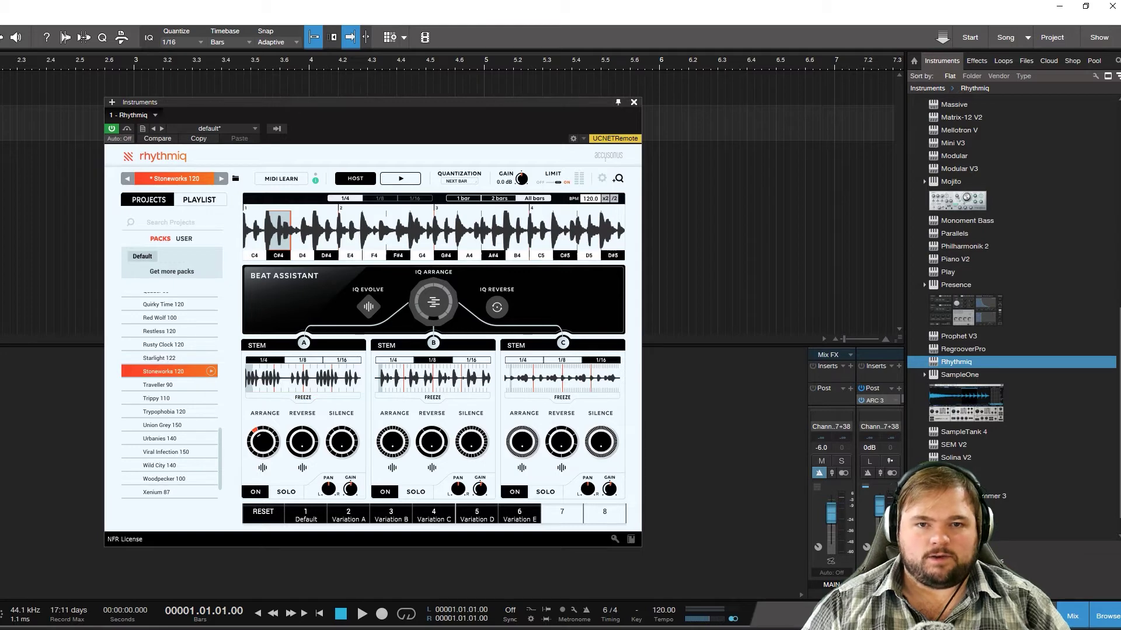
pyautogui.press('space')
pyautogui.press('space')
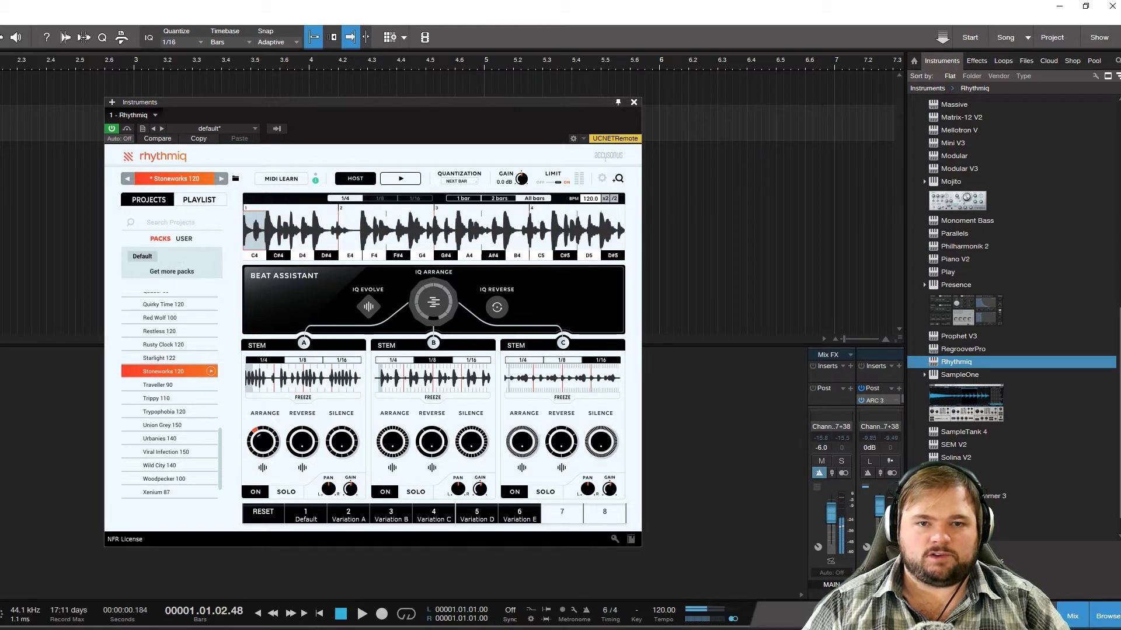
pyautogui.press('space')
pyautogui.press('space')
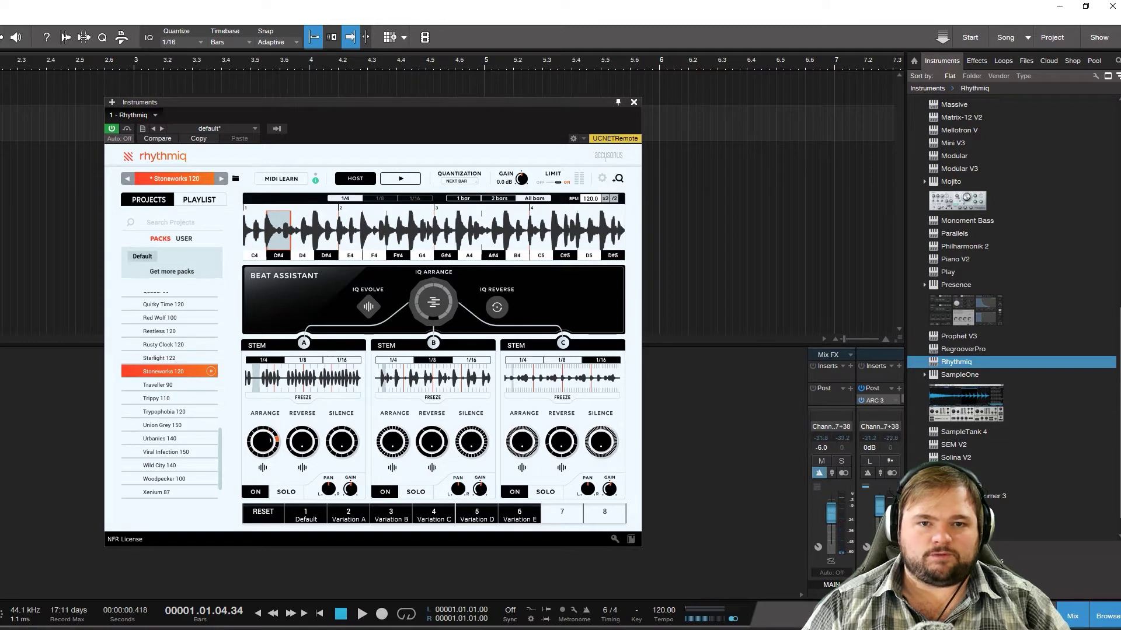
pyautogui.press('space')
pyautogui.press('space')
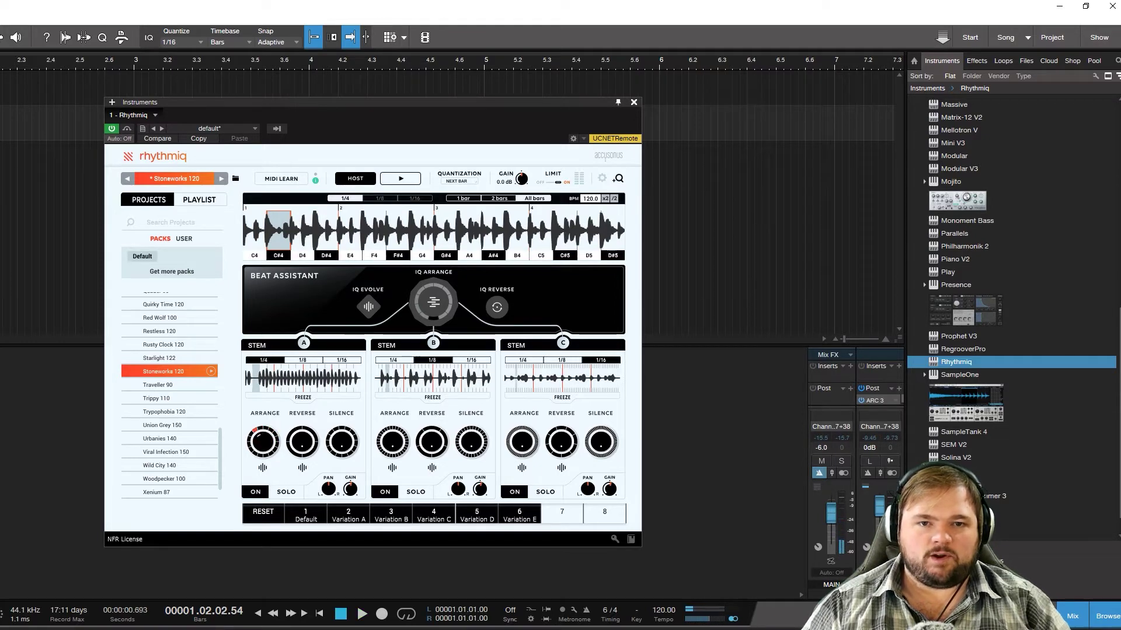
pyautogui.press('space')
pyautogui.press('space')
pyautogui.press(',')
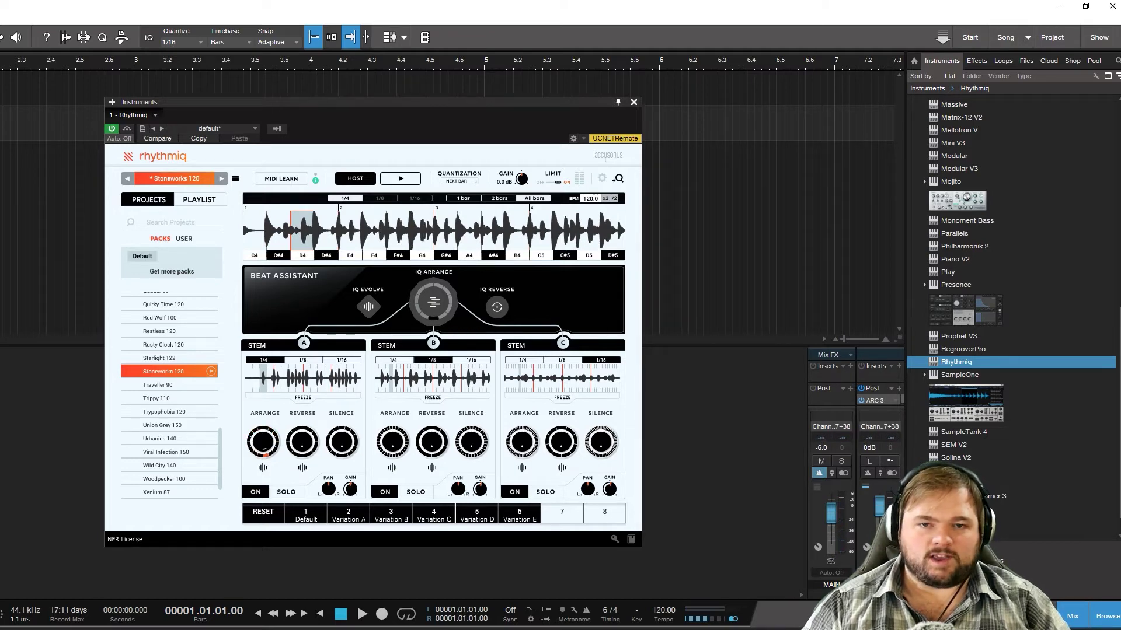
pyautogui.press('space')
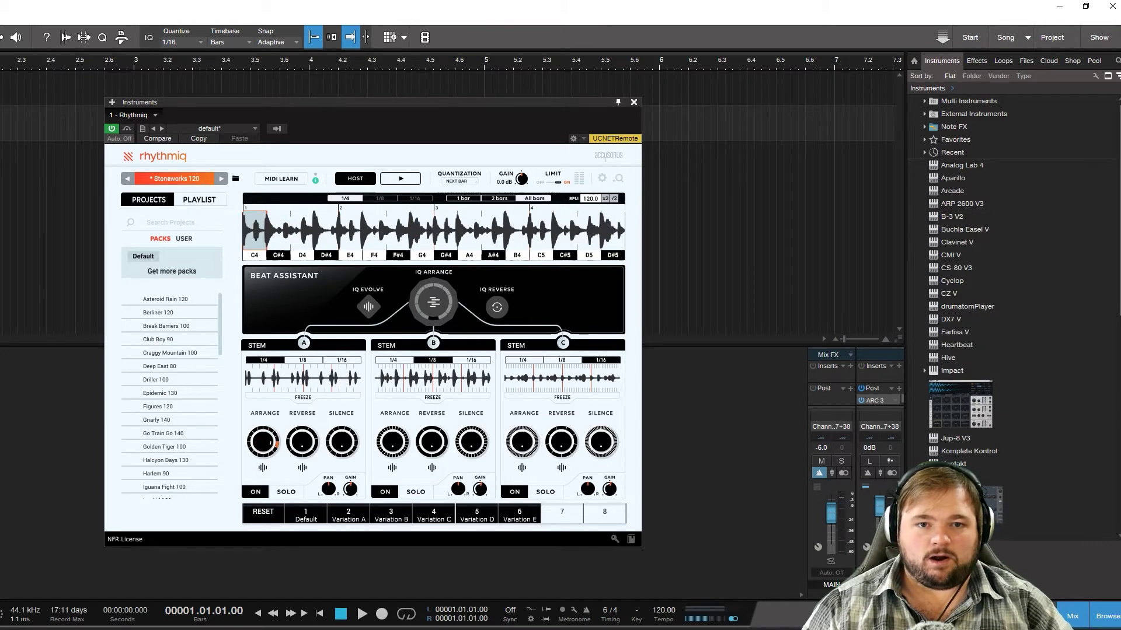
# Step: Adjust the Arrange, Reverse and Silence knobs on stems A and B, plus Reverse and Silence on stem C
pyautogui.moveTo(263, 442)
pyautogui.mouseDown()
pyautogui.moveTo(262, 423)
pyautogui.moveTo(264, 450)
pyautogui.mouseUp()
pyautogui.moveTo(341, 442); pyautogui.dragTo(302, 434)
pyautogui.moveTo(392, 442); pyautogui.dragTo(392, 439)
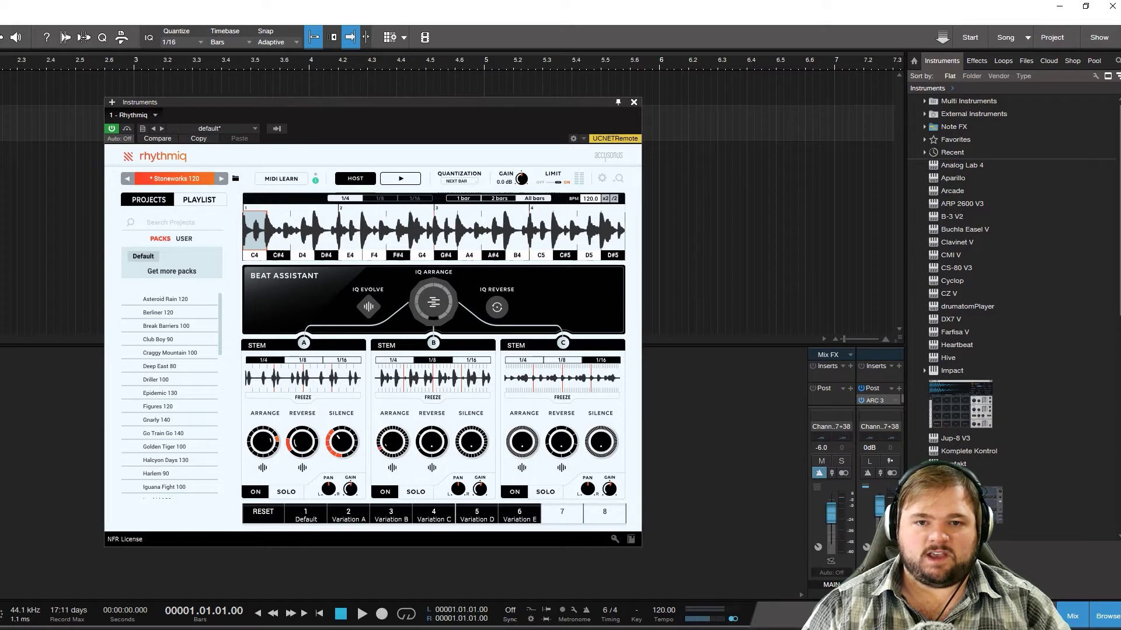
pyautogui.moveTo(471, 442); pyautogui.dragTo(432, 439)
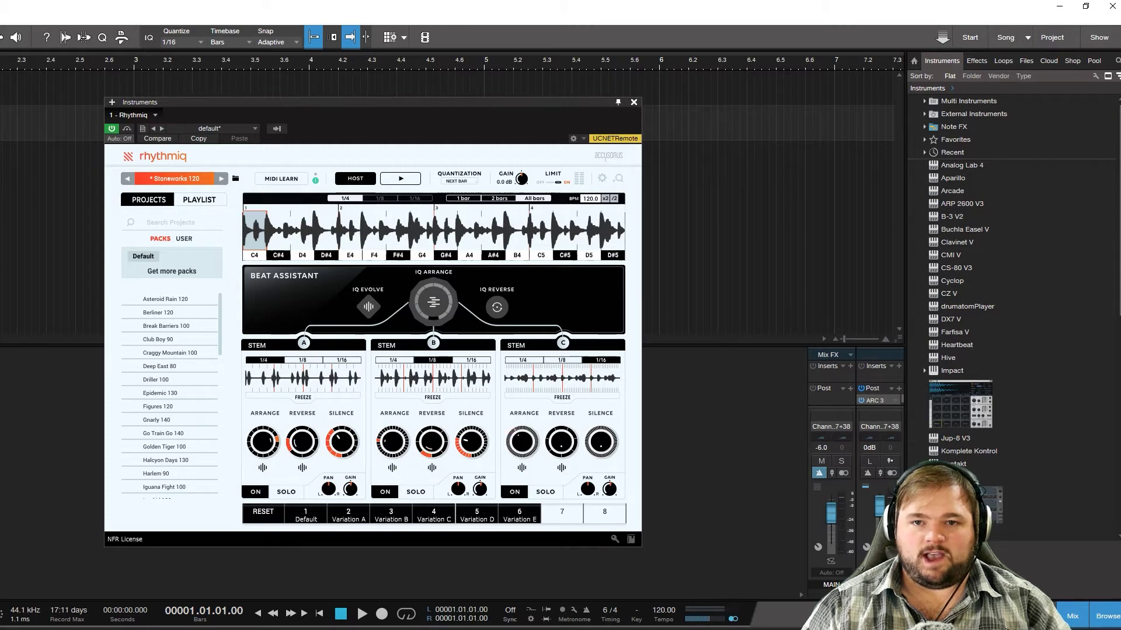
pyautogui.click(600, 442)
pyautogui.moveTo(600, 442); pyautogui.dragTo(561, 436)
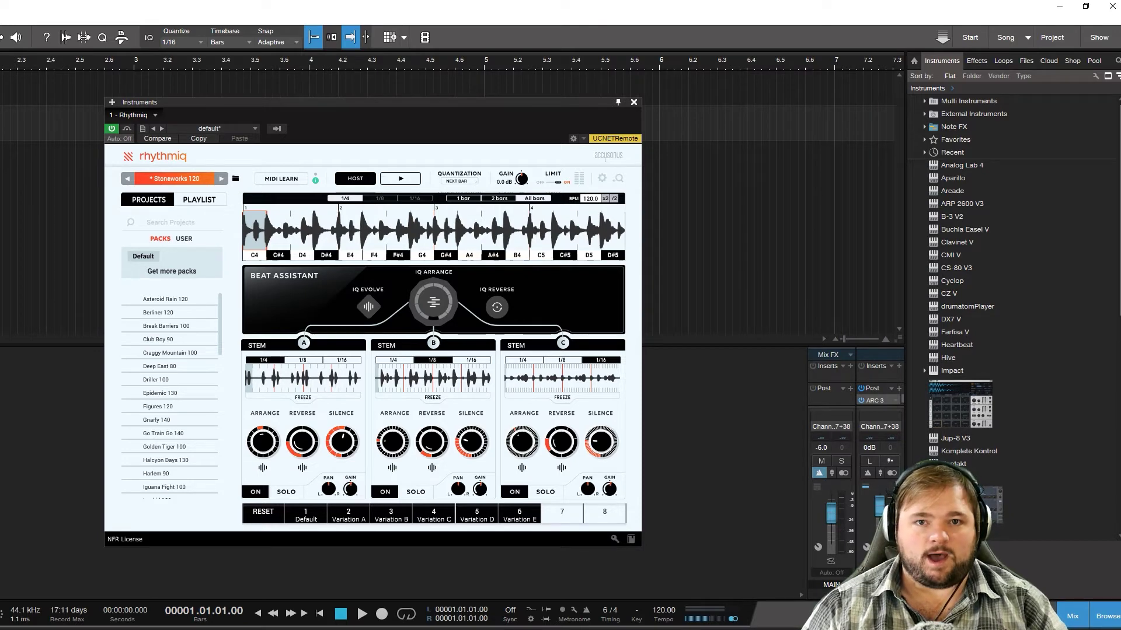
# Step: Play back the beat to hear the altered Arrange, Reverse and Silence settings on the stems
pyautogui.press('space')
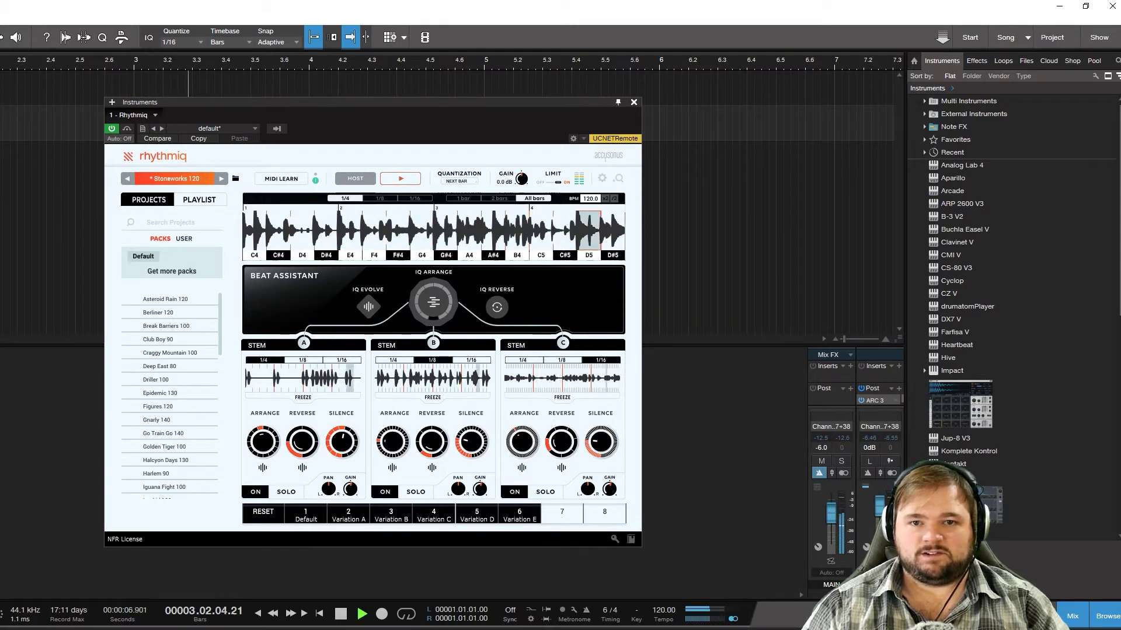
pyautogui.press('space')
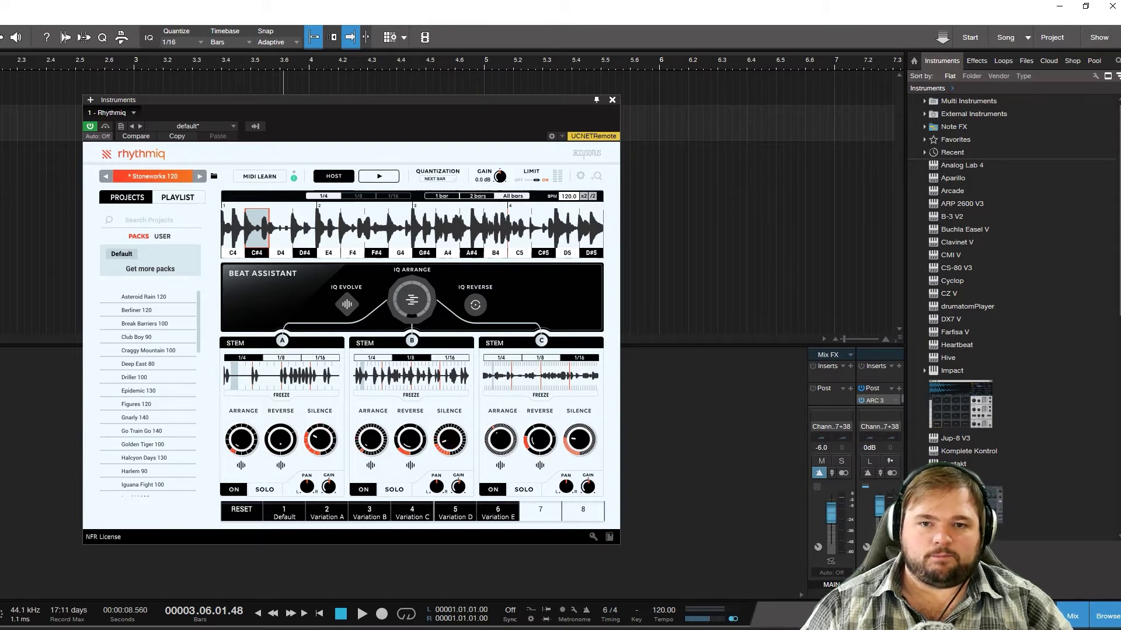
pyautogui.press('space')
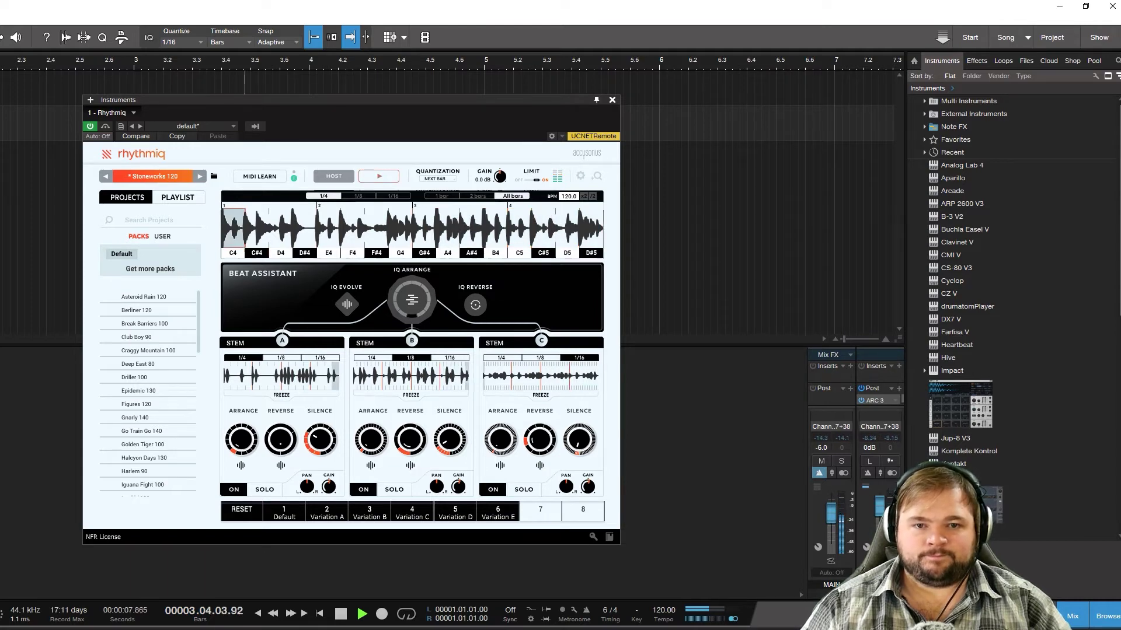
pyautogui.press('space')
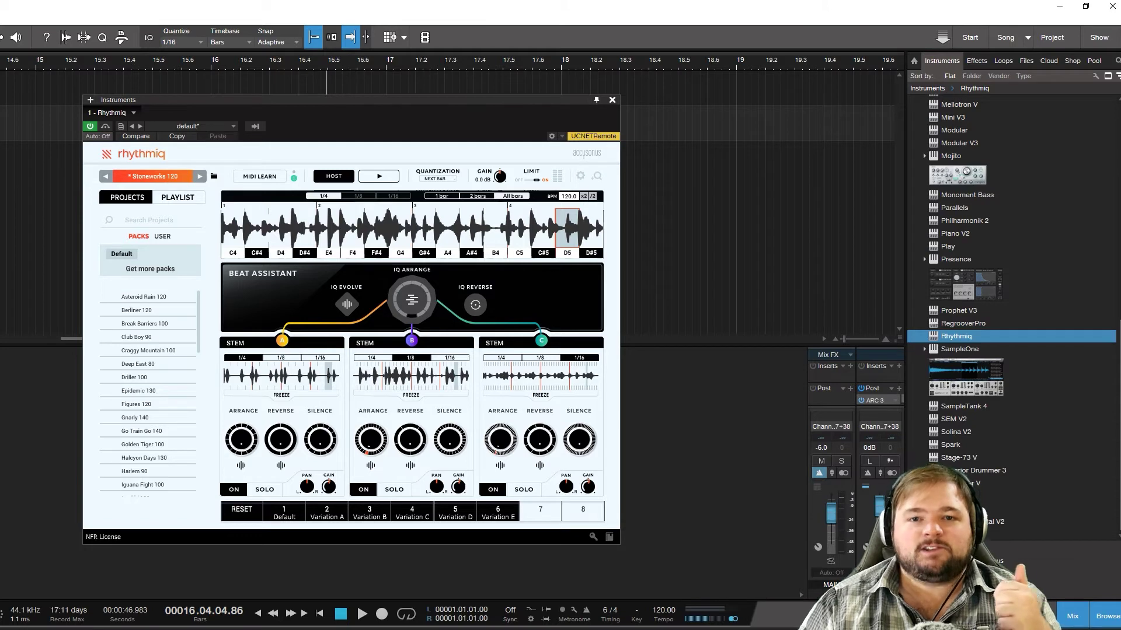
# Step: Try out the IQ Arrange toggle and audition the beat from the song start with it off
pyautogui.click(411, 300)
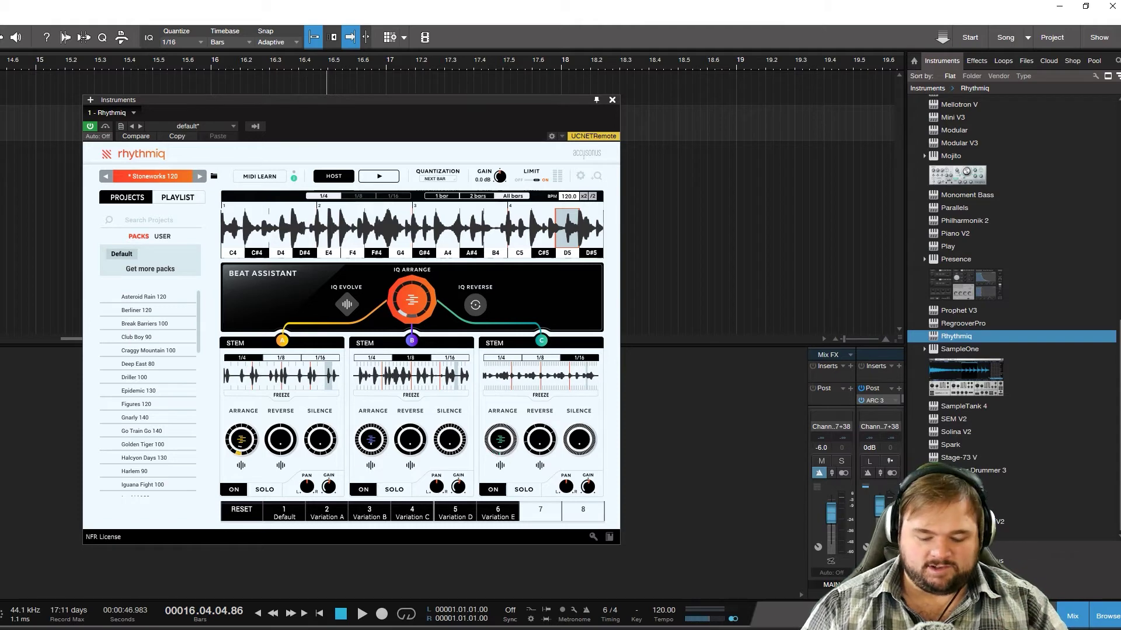
pyautogui.press('Home')
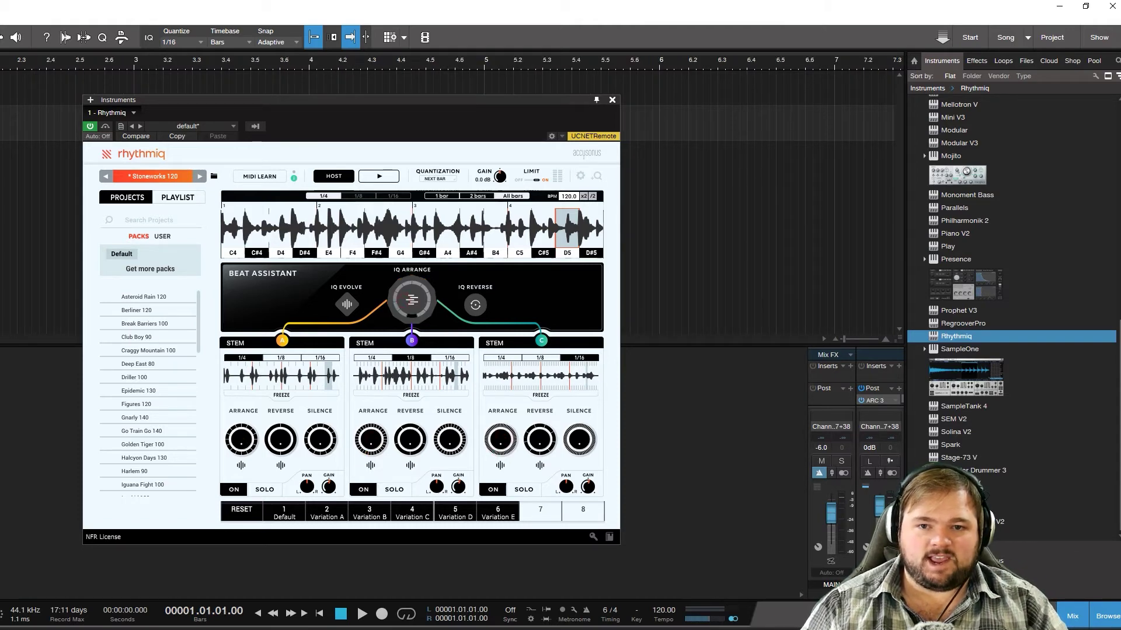
pyautogui.press('space')
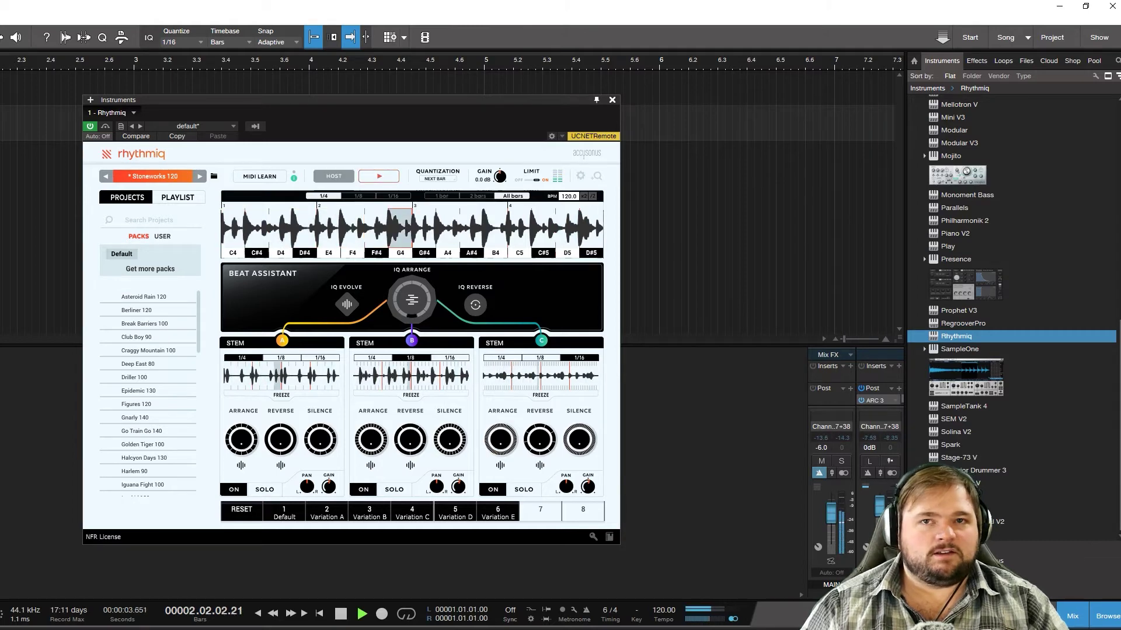
pyautogui.press('space')
pyautogui.press('Home')
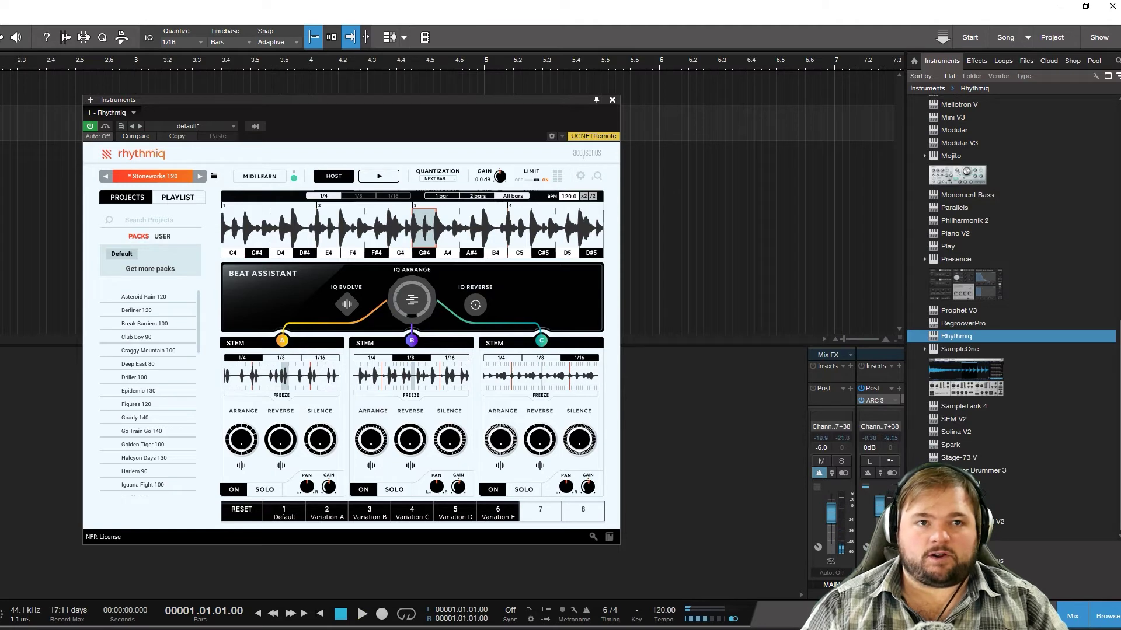
# Step: Turn on IQ Arrange for stems A, B and C and audition the beat from the song start
pyautogui.click(412, 299)
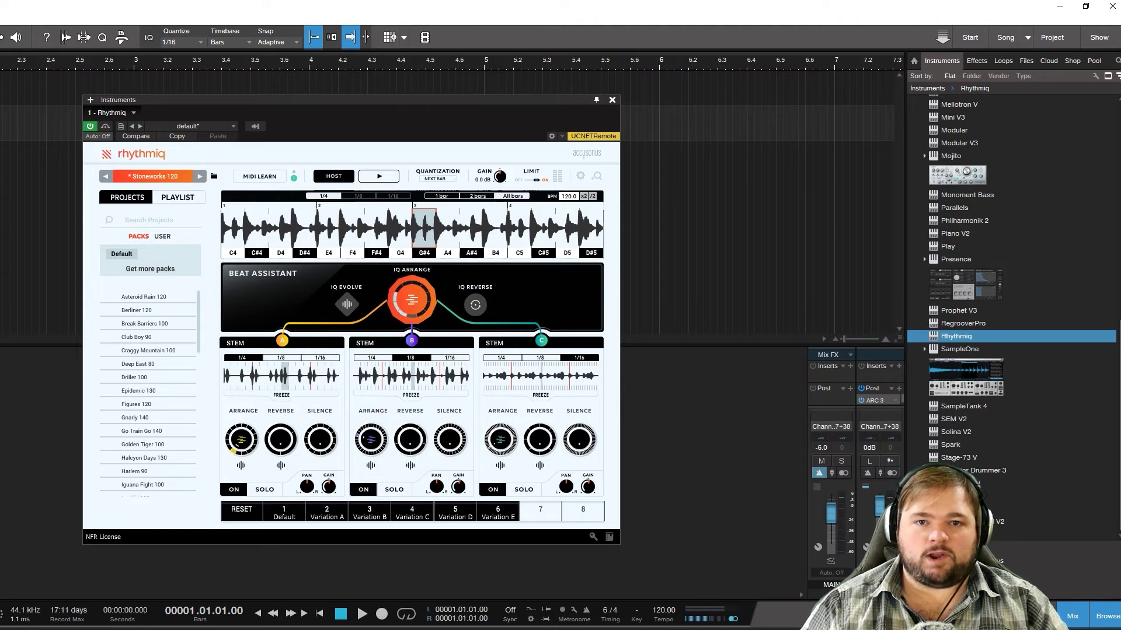
pyautogui.press('space')
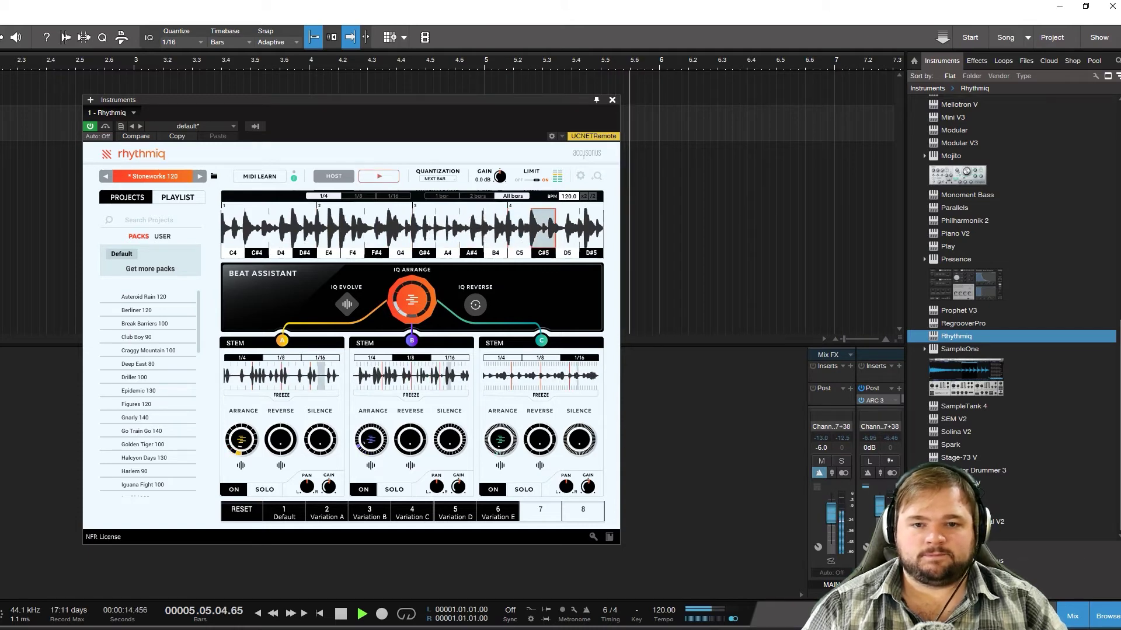
pyautogui.press('space')
# Step: Audition the beat from the song start with IQ Arrange linked to stem C only
pyautogui.press('Home')
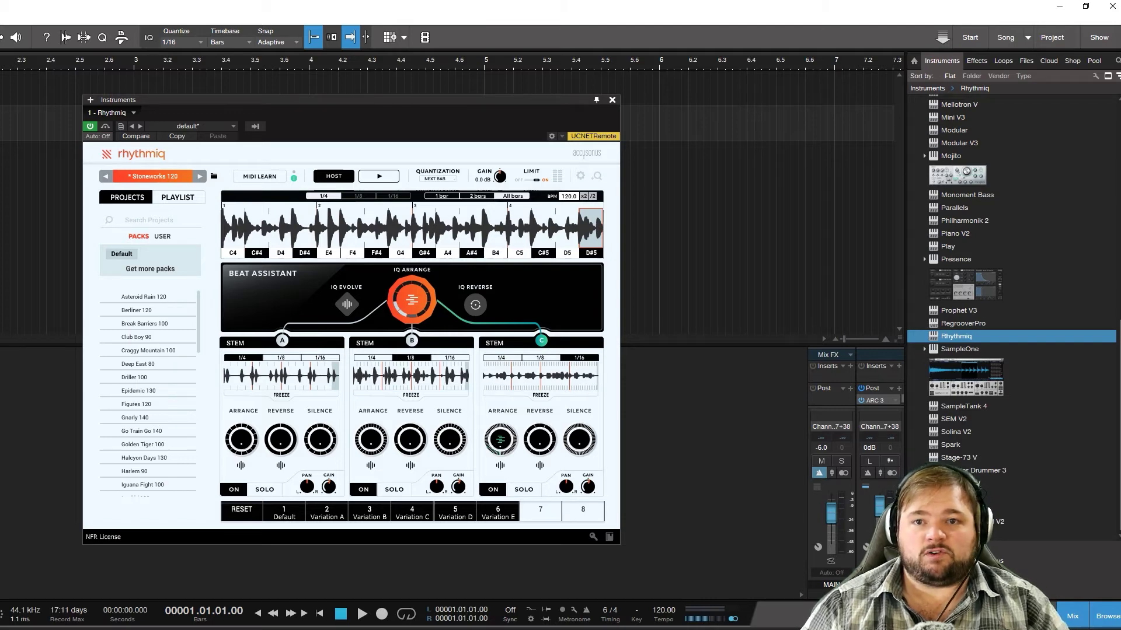
pyautogui.press('space')
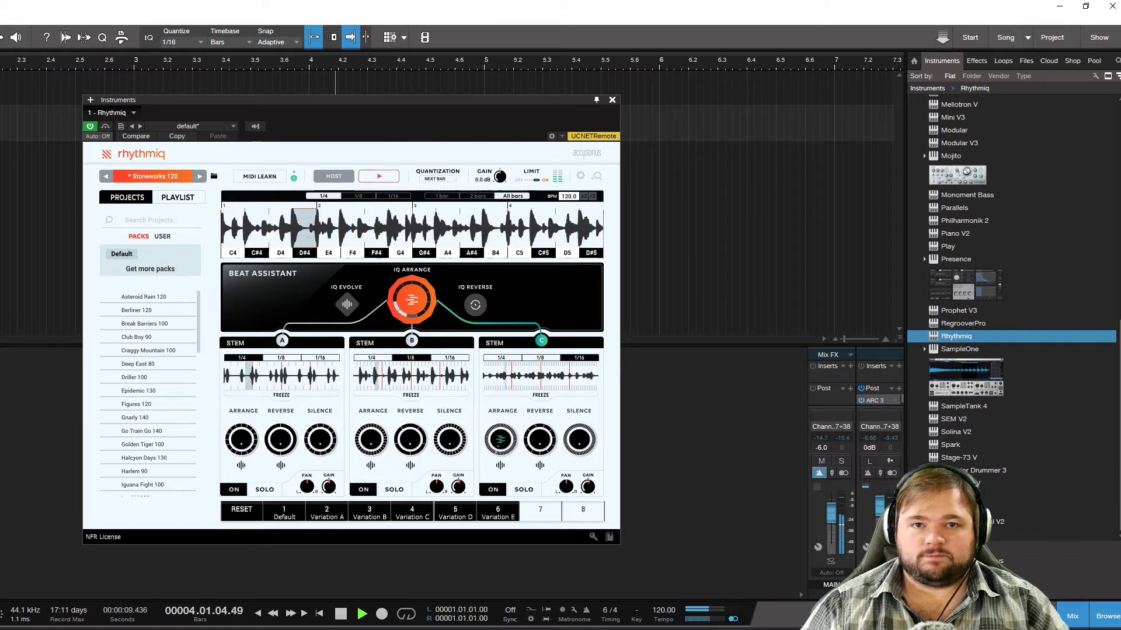
pyautogui.press('space')
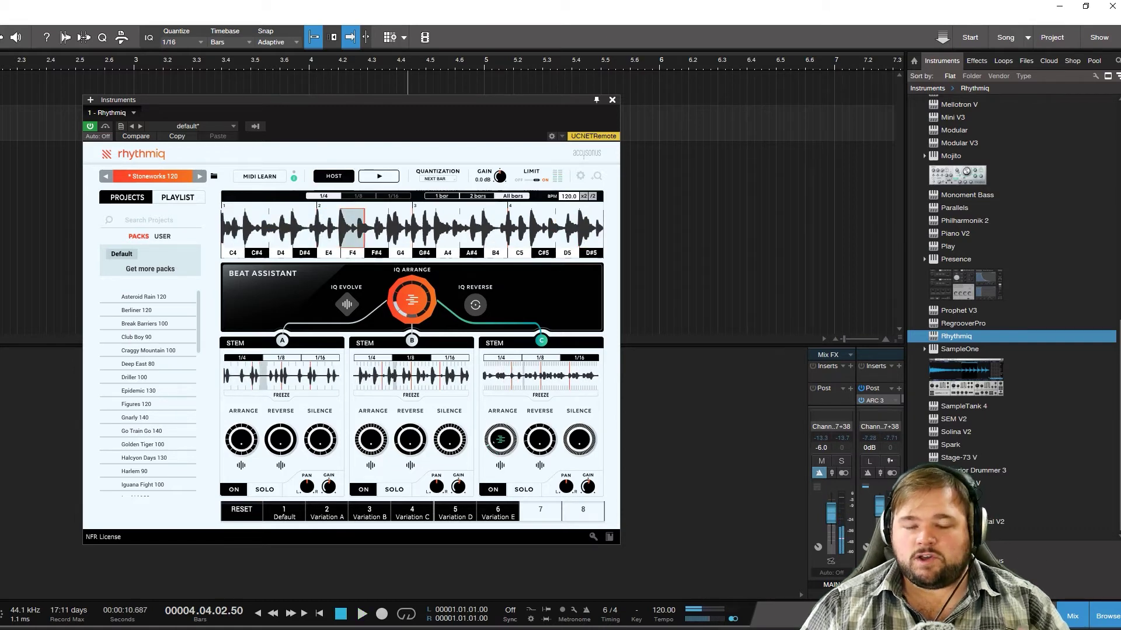
# Step: Audition the beat with IQ Arrange at full on stems A, B and C and with IQ Evolve and IQ Reverse on
pyautogui.press('Home')
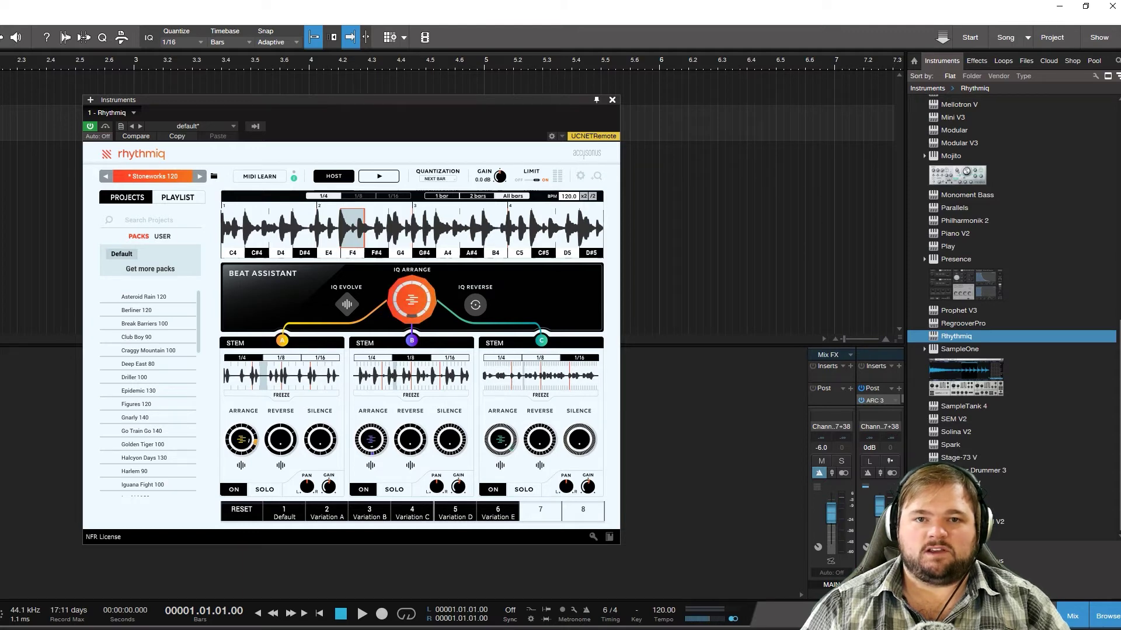
pyautogui.press('space')
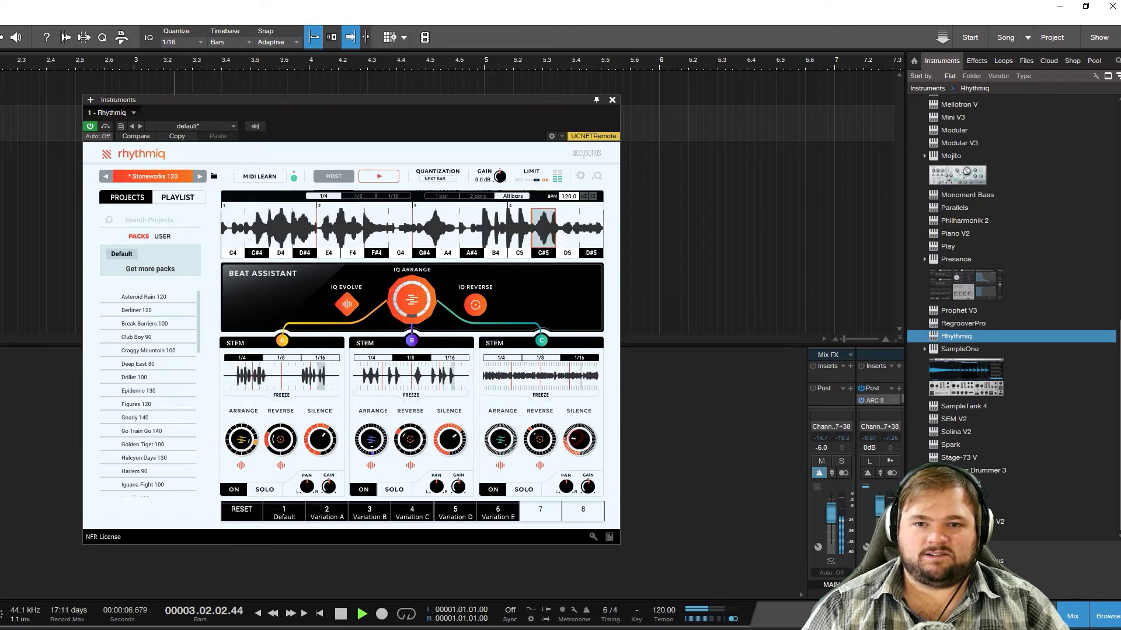
pyautogui.press('space')
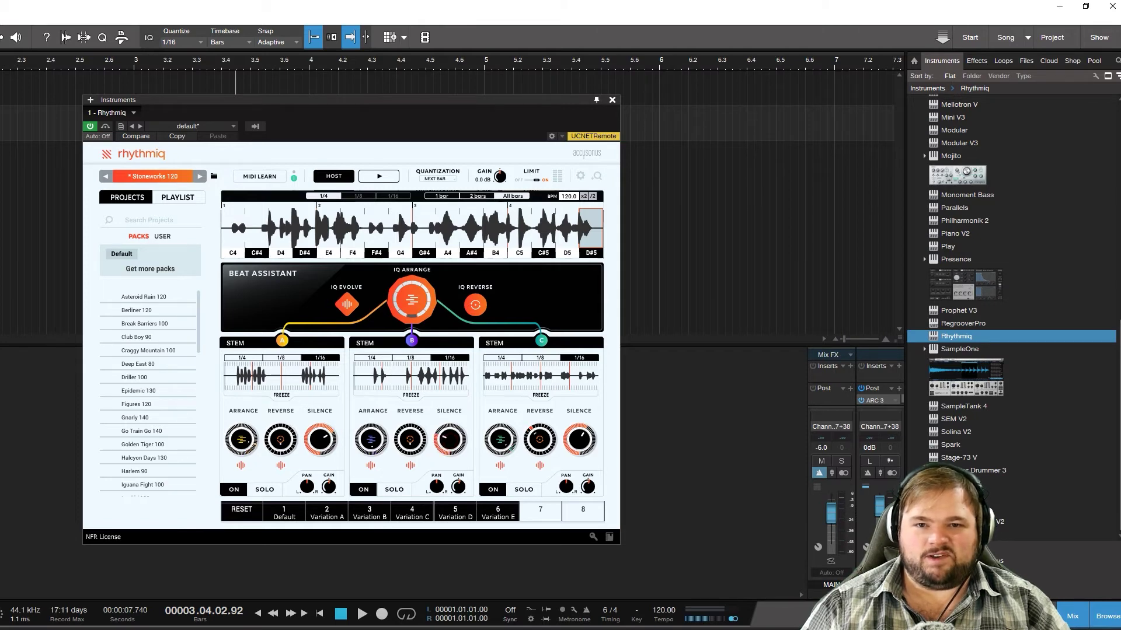
pyautogui.press('space')
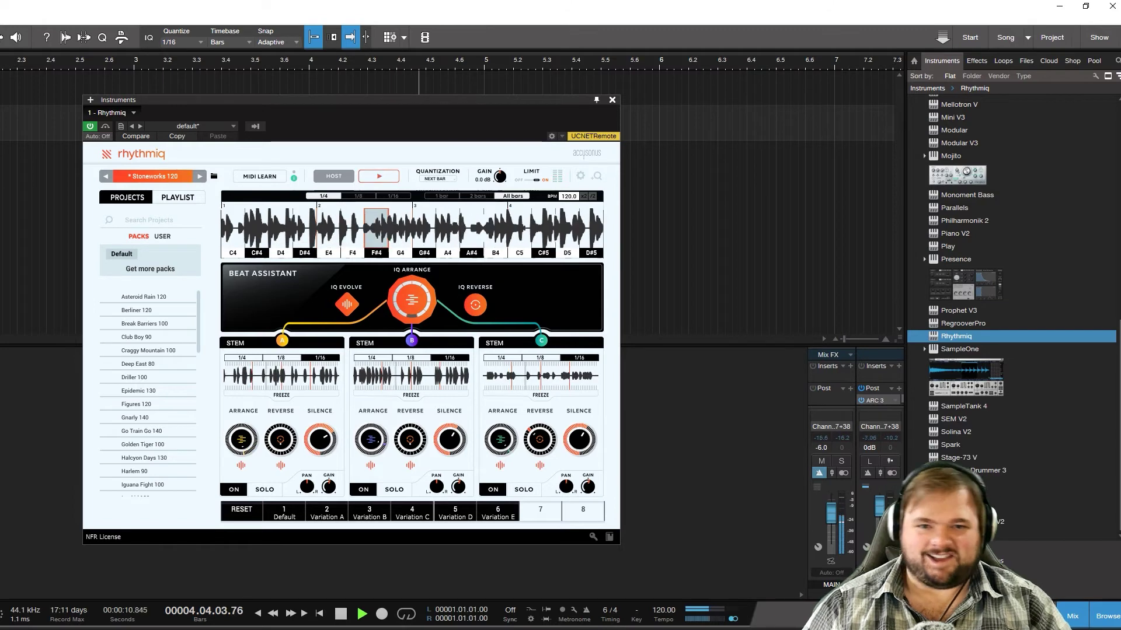
pyautogui.press('space')
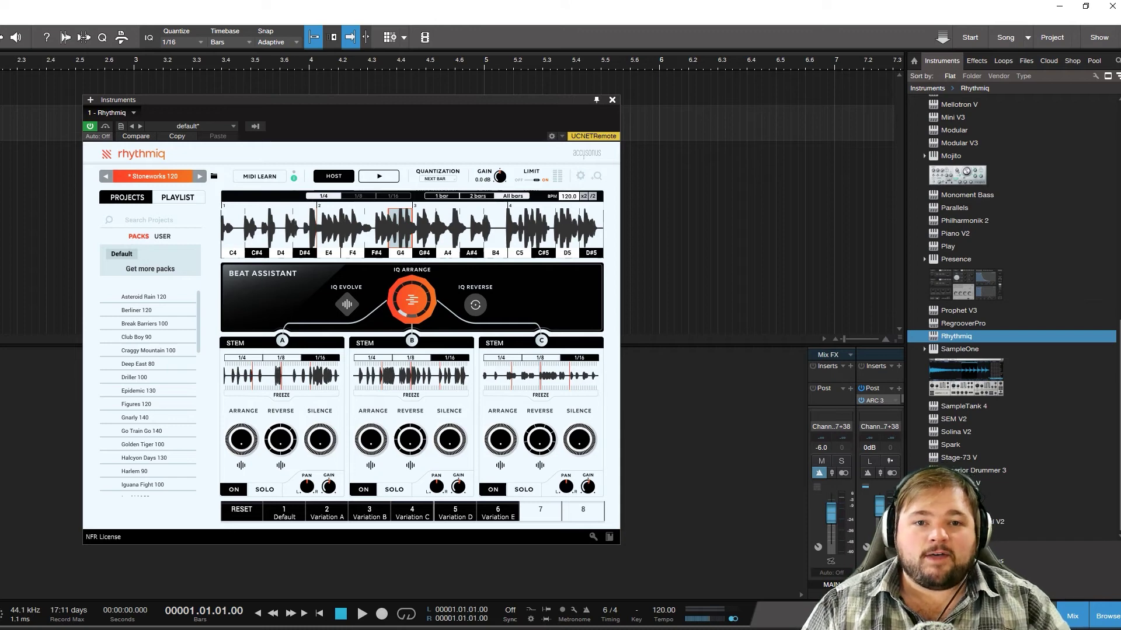
# Step: Audition the beat with stem A frozen and the other stems unlinked, and return to the song start
pyautogui.press('space')
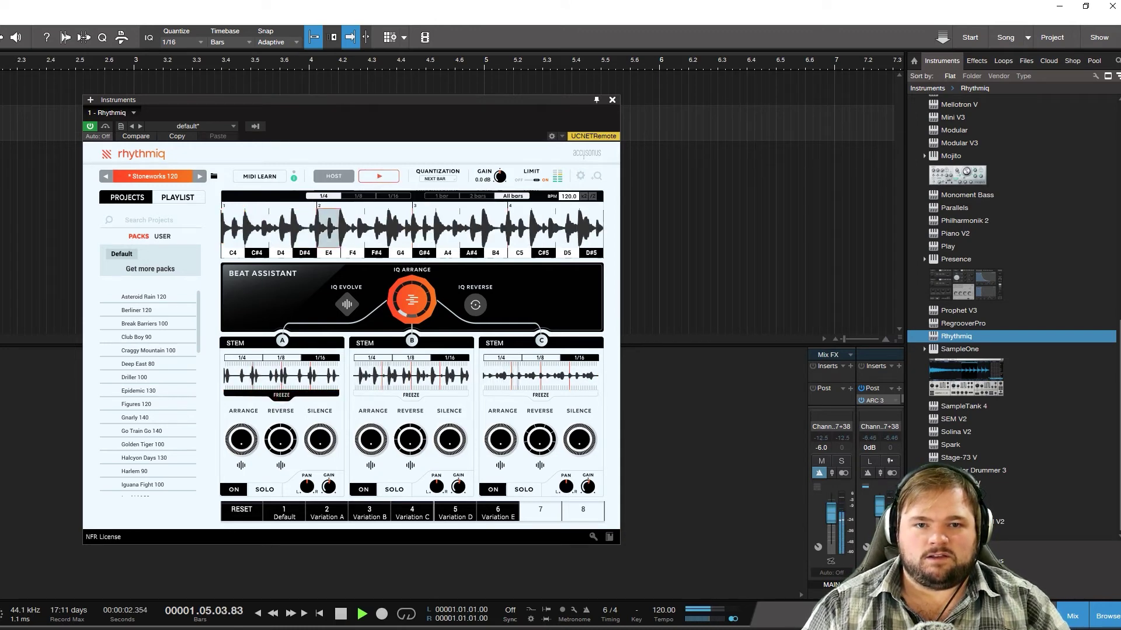
pyautogui.press('space')
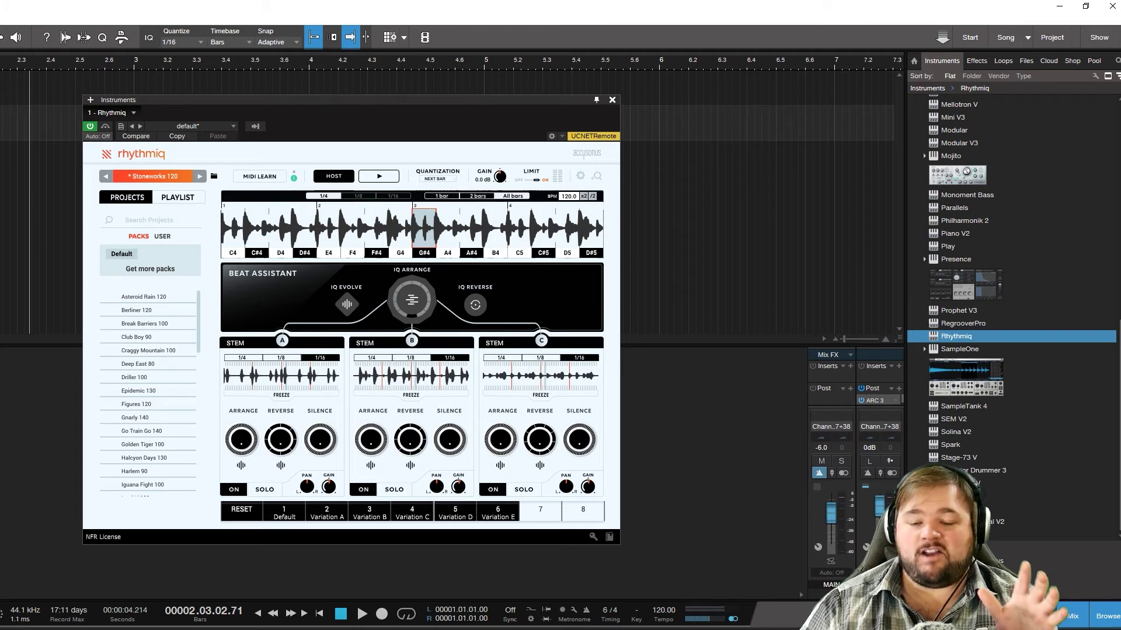
pyautogui.press('Home')
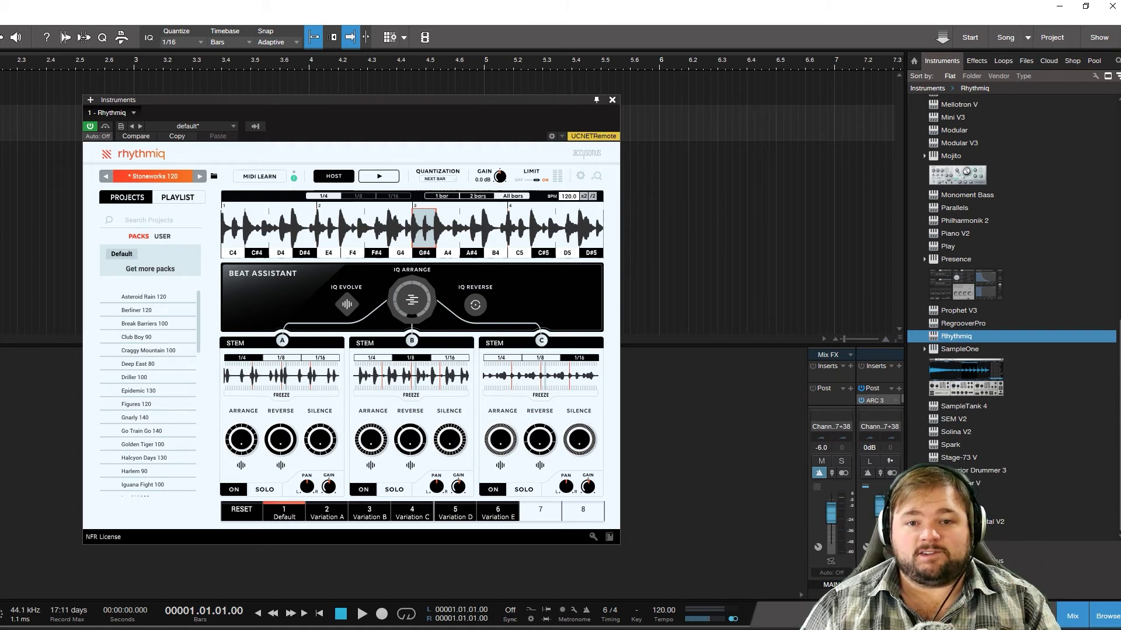
# Step: Play the Default variation from the song start, stop it and return the playhead to the beginning
pyautogui.press('space')
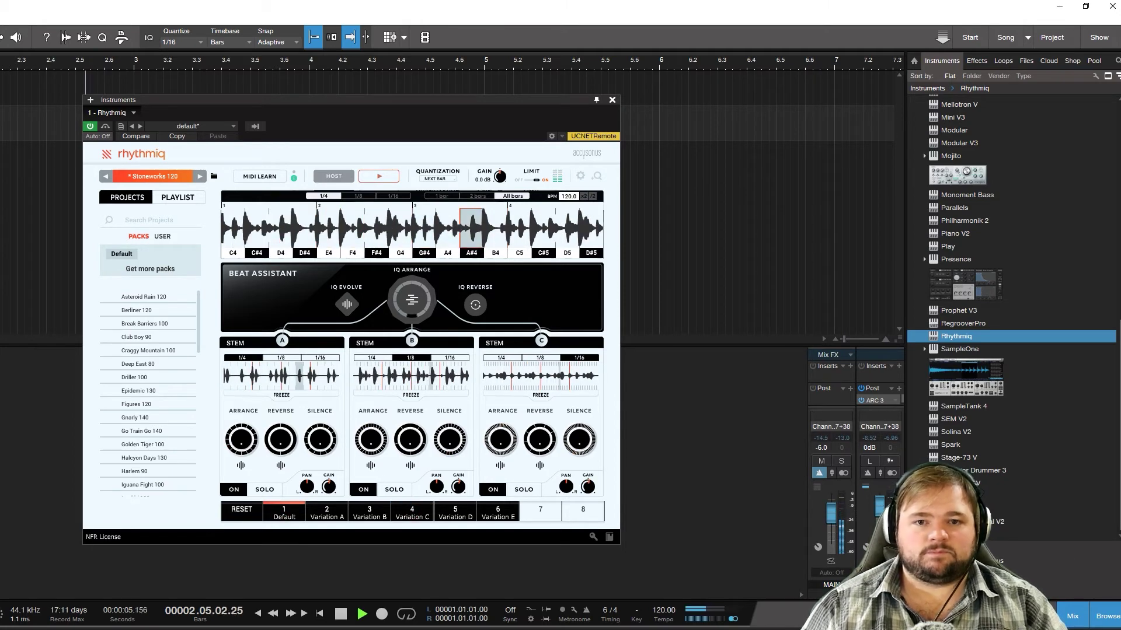
pyautogui.press('space')
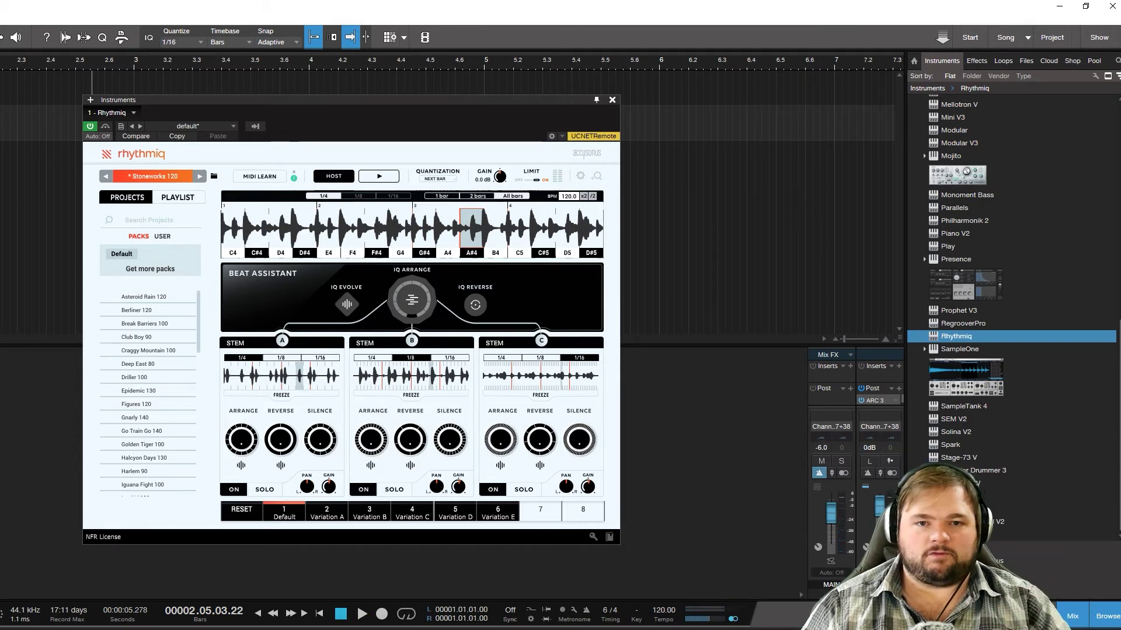
pyautogui.press(',')
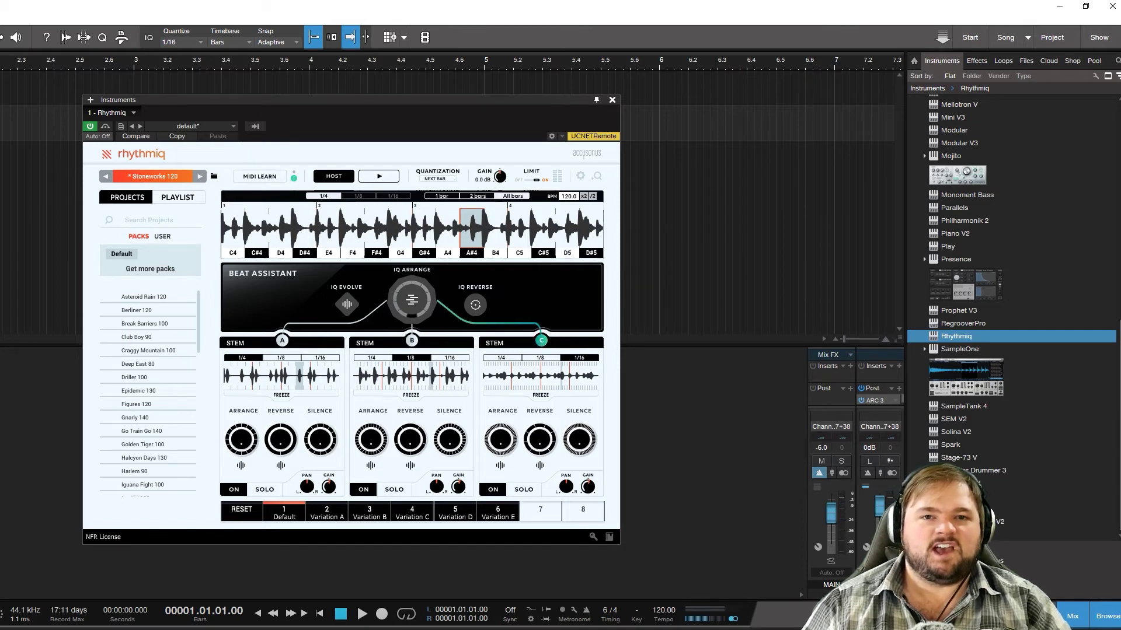
# Step: Turn on IQ Arrange for stem C and audition the beat with IQ Reverse and raised stem Reverse knobs
pyautogui.click(412, 300)
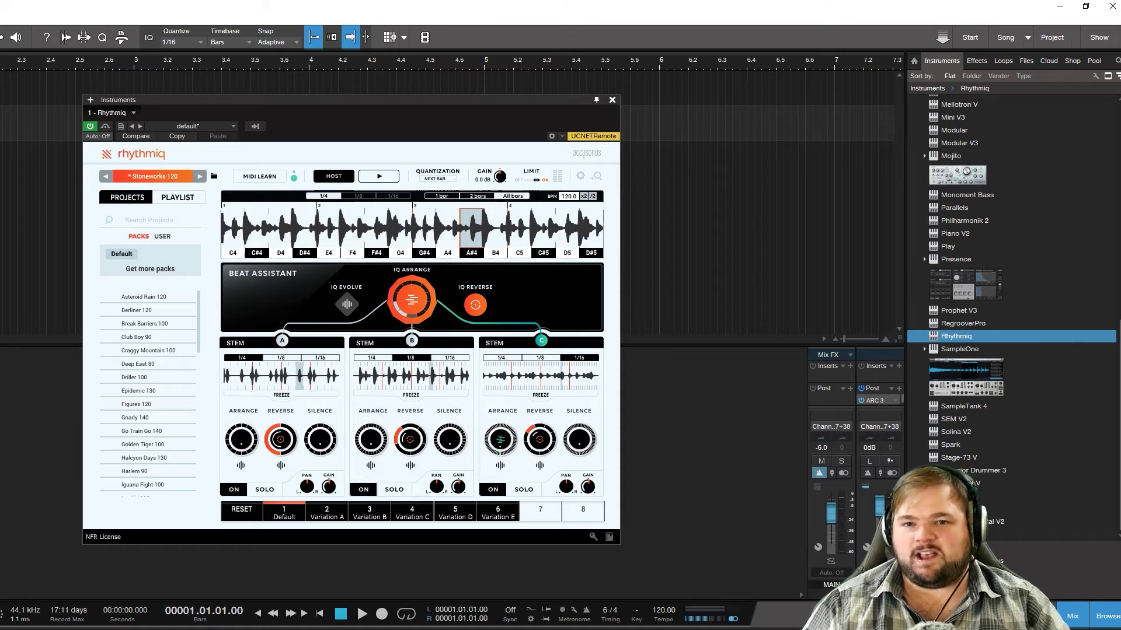
pyautogui.press('space')
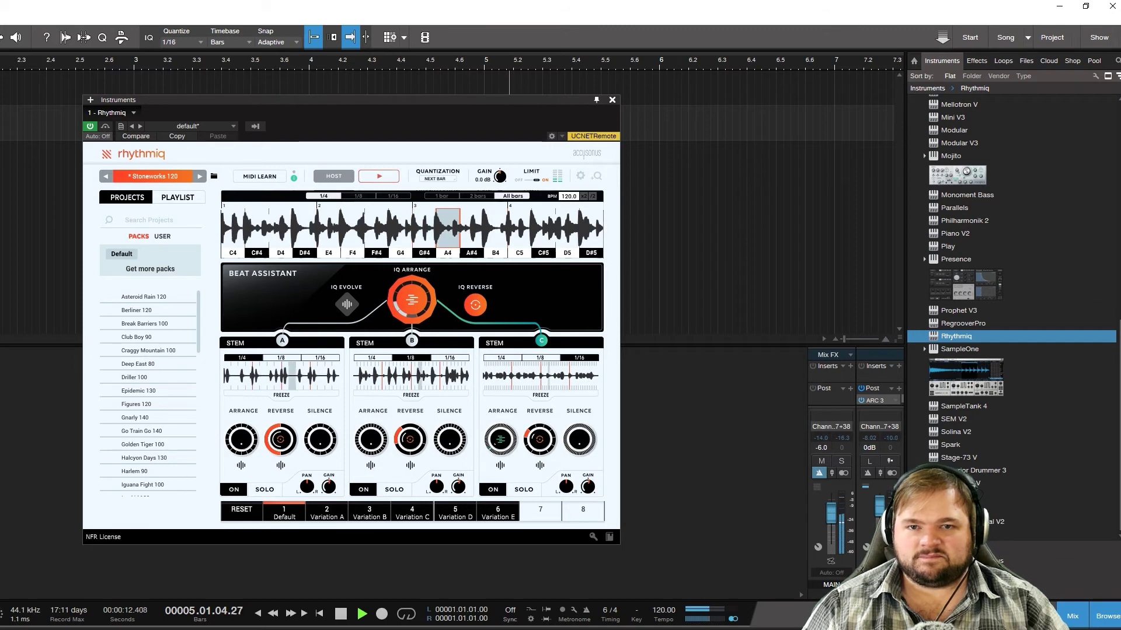
pyautogui.press('space')
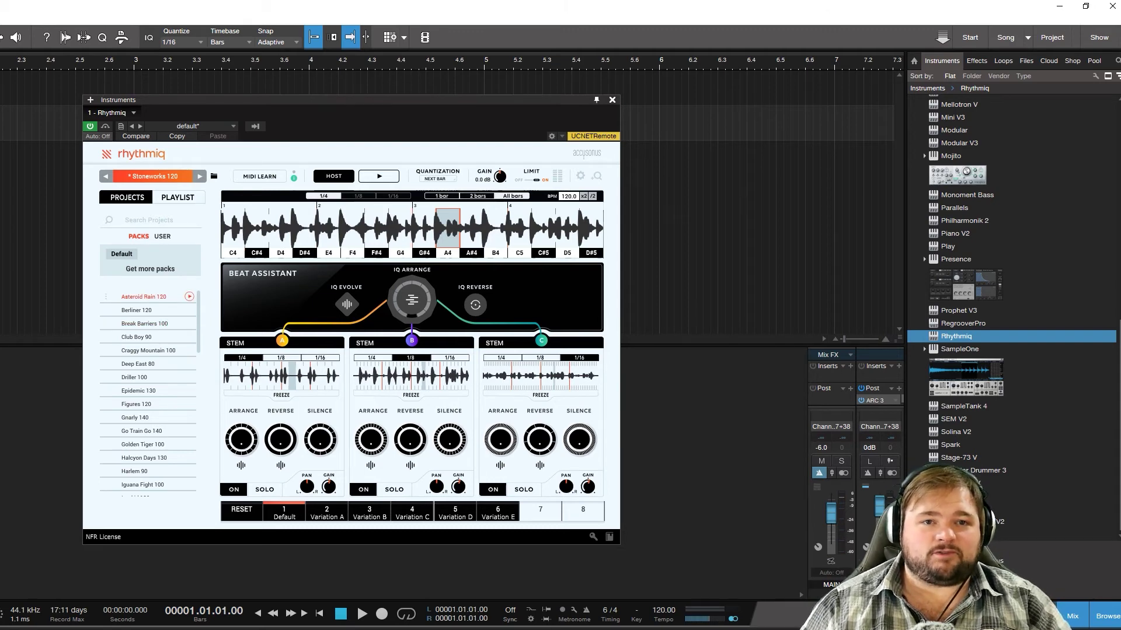
# Step: Load and preview the first seven projects in turn, from Asteroid Rain 120 to Driller 100, and stop playback at the song start
pyautogui.click(188, 297)
pyautogui.press('Return')
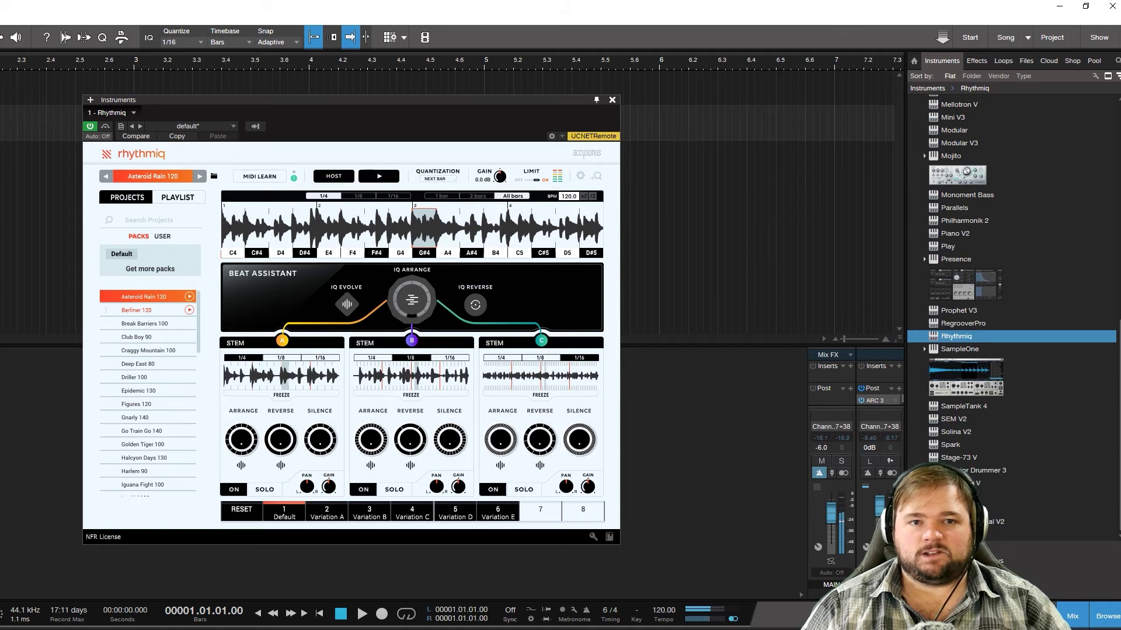
pyautogui.click(189, 310)
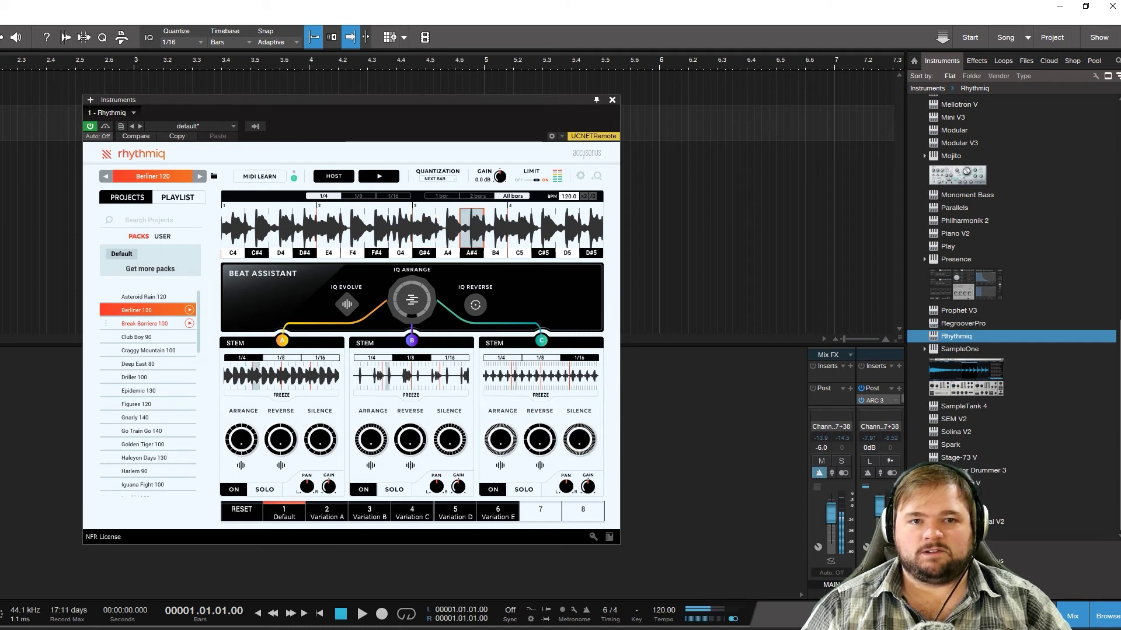
pyautogui.click(187, 324)
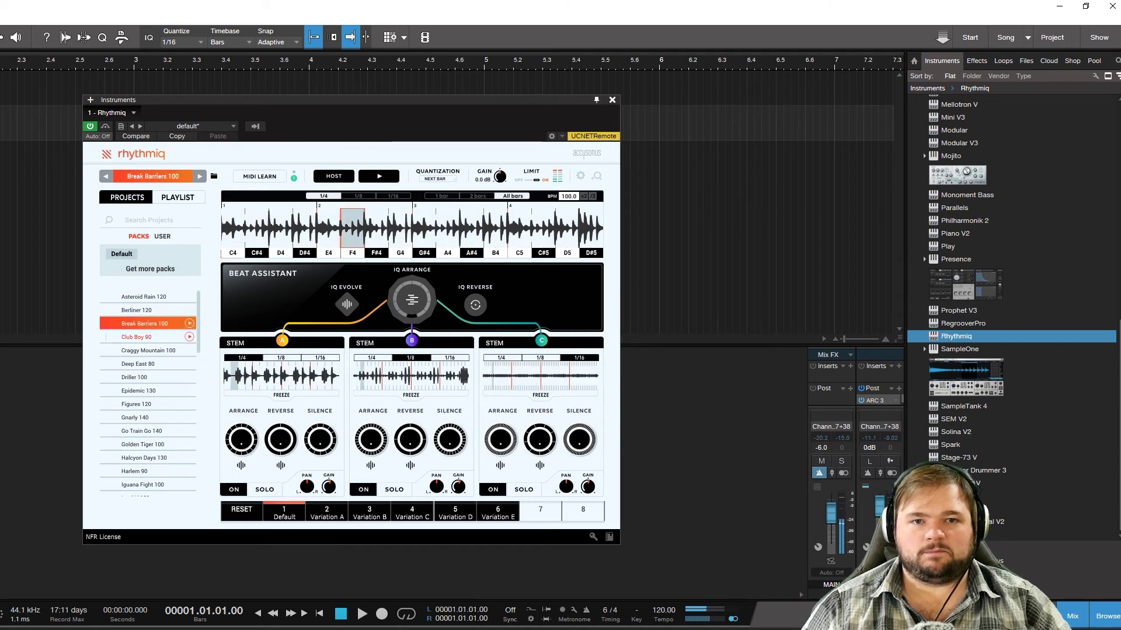
pyautogui.click(188, 337)
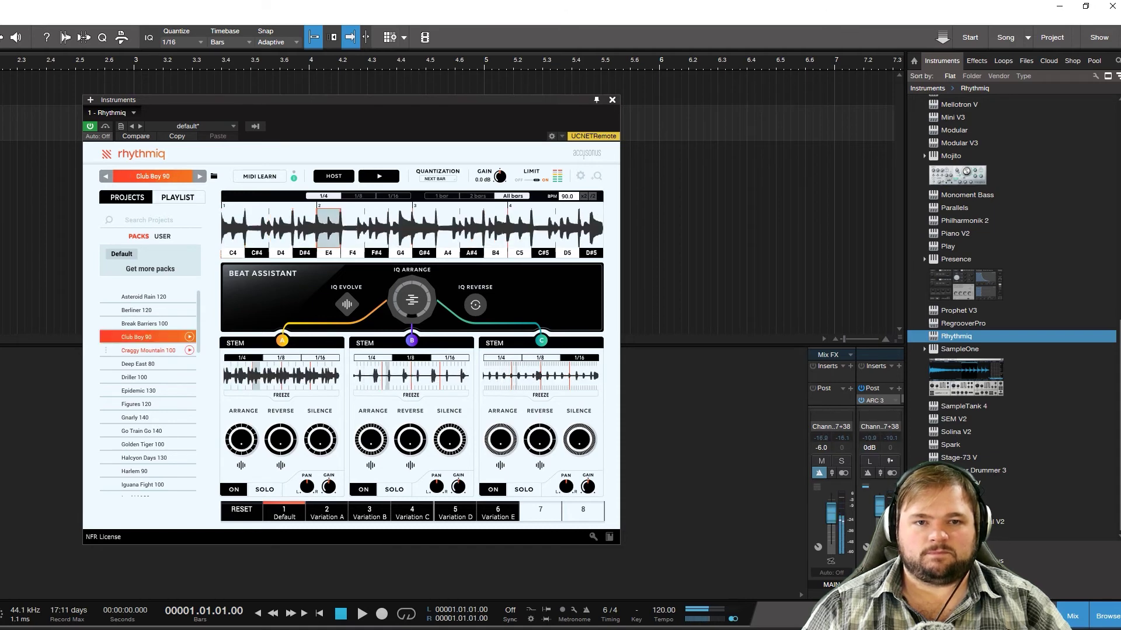
pyautogui.click(189, 350)
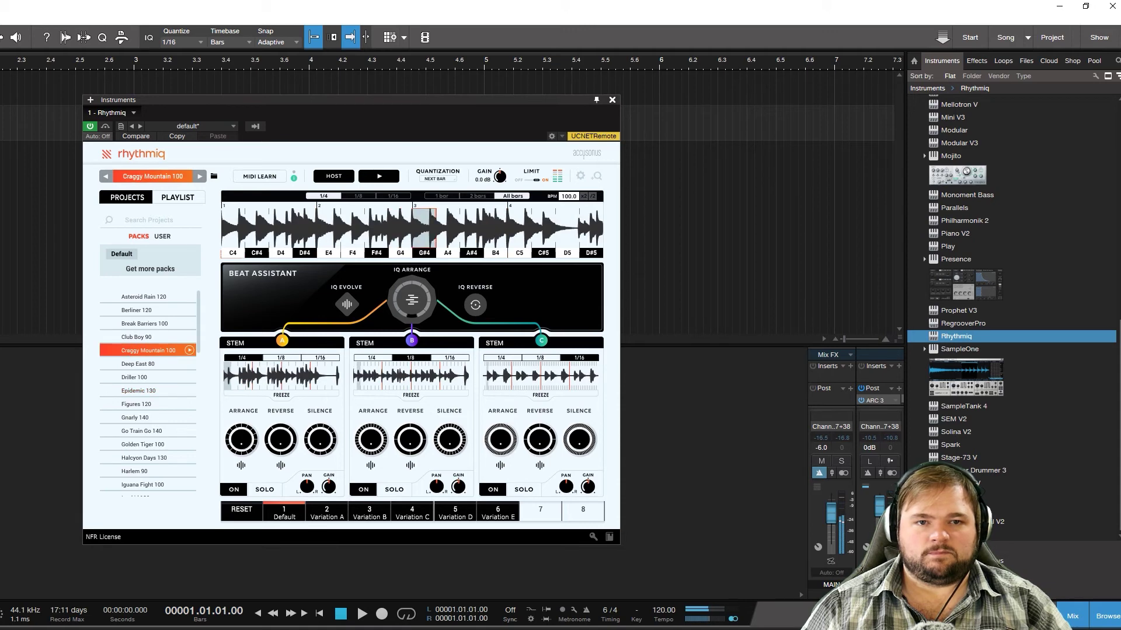
pyautogui.click(189, 364)
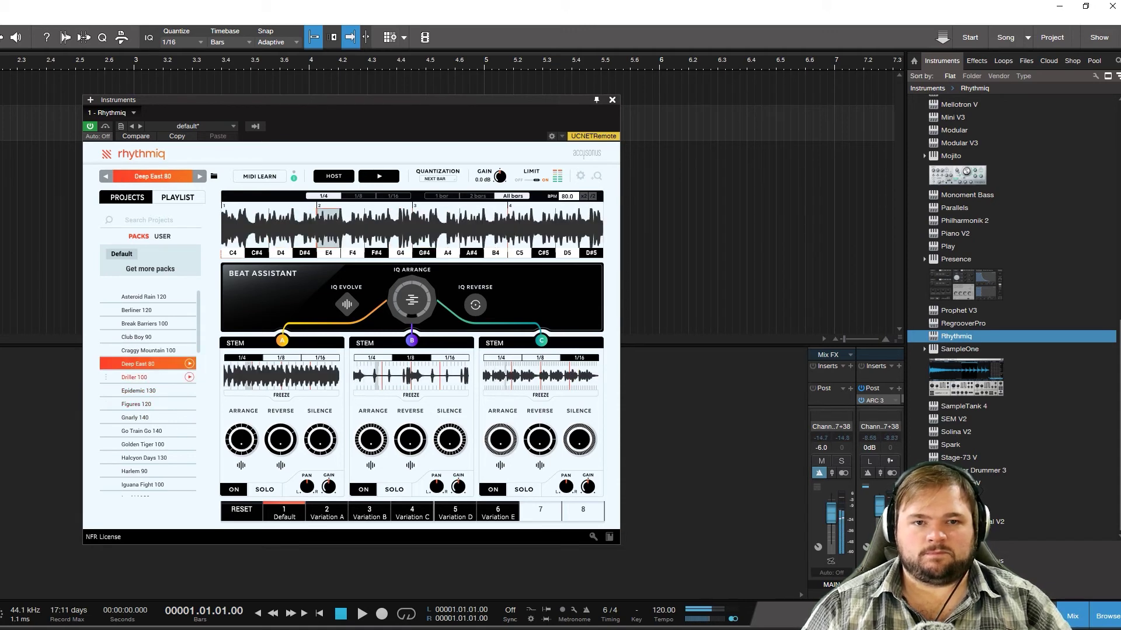
pyautogui.click(189, 377)
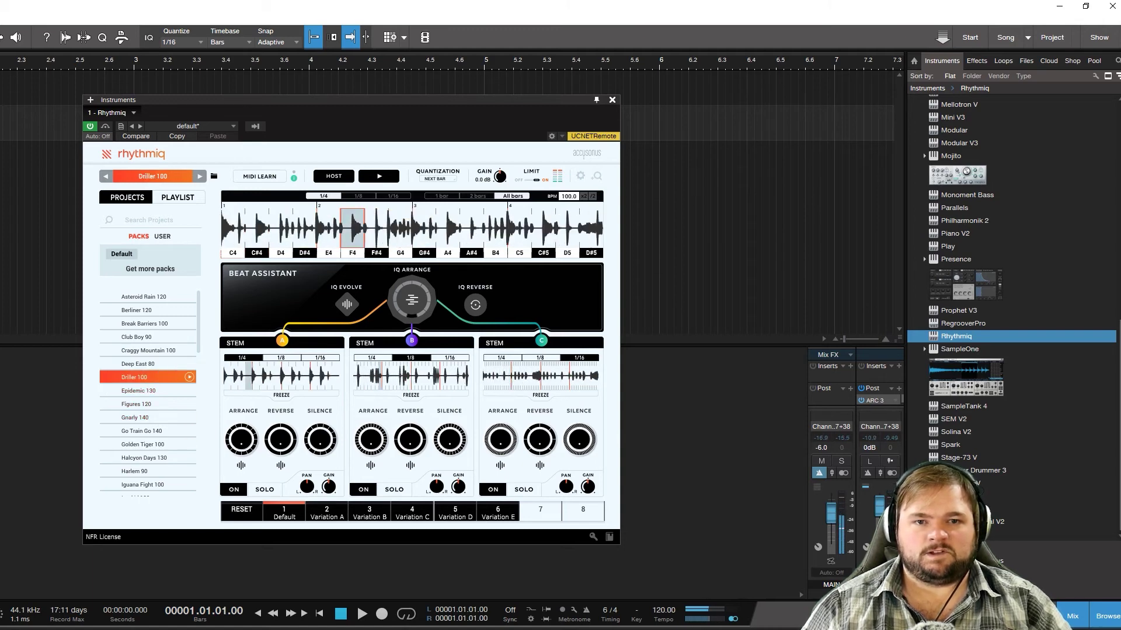
pyautogui.press('space')
pyautogui.press('Home')
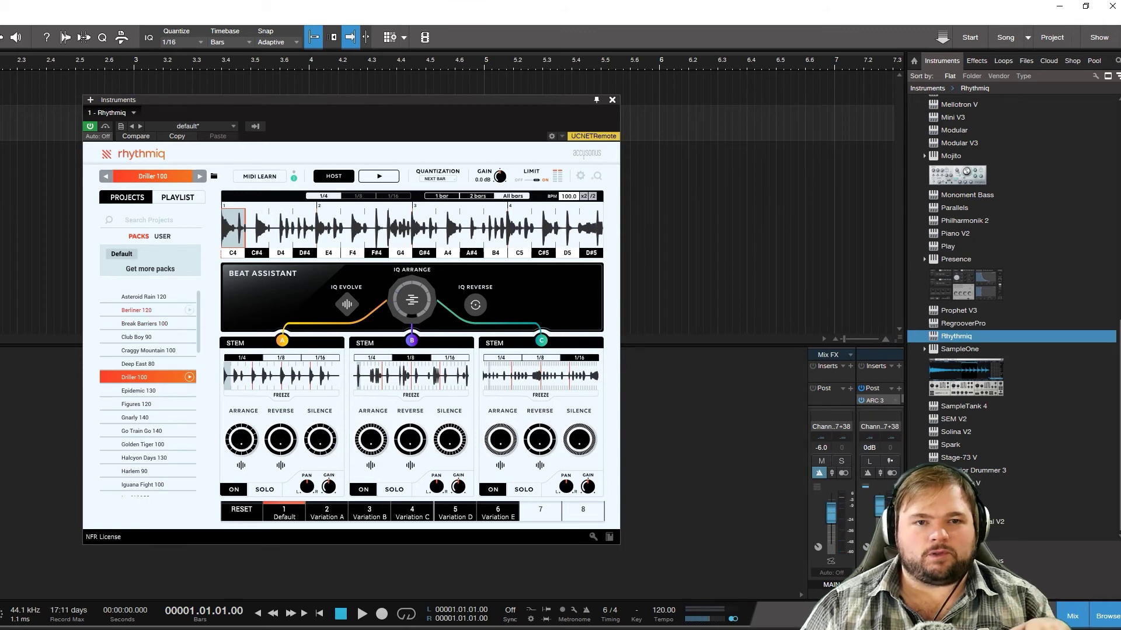
# Step: Look through the project list of the Default pack
pyautogui.scroll(-10, 146, 328)
pyautogui.scroll(10, 146, 329)
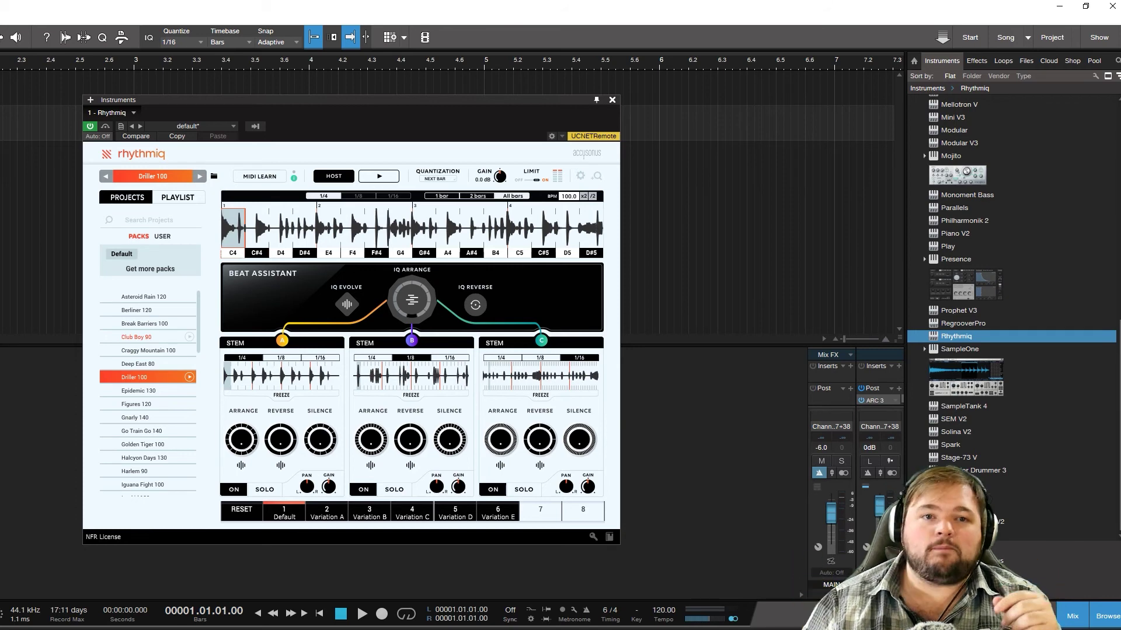
pyautogui.scroll(-3, 140, 337)
pyautogui.scroll(3, 140, 337)
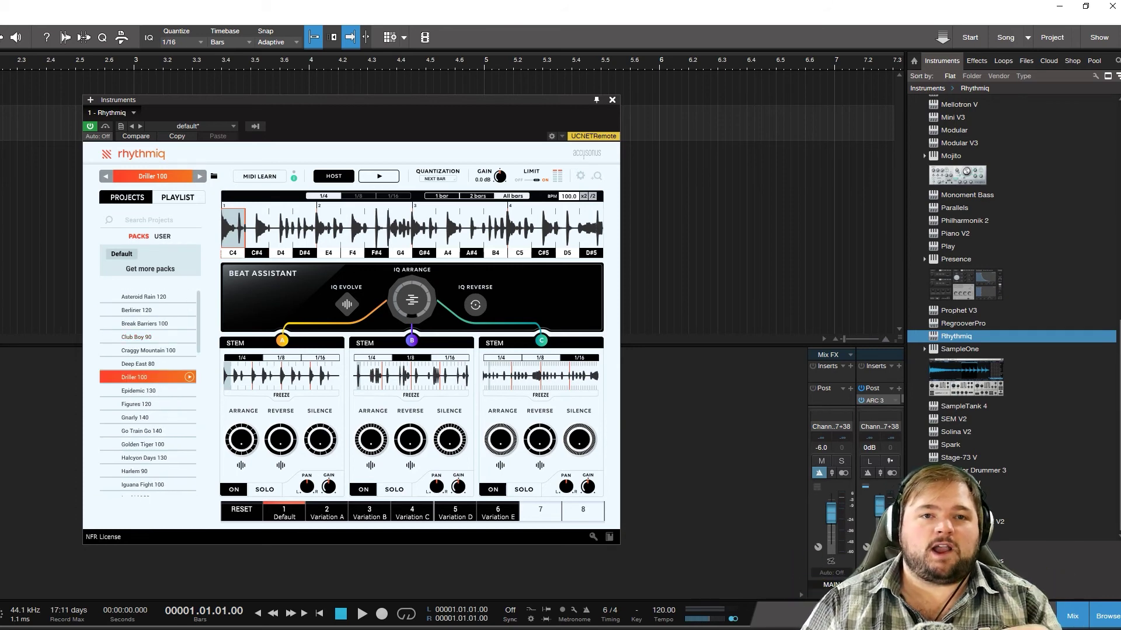
# Step: Open the web page for more packs, look over the Rhythmiq expansion packs, close the page and return to Studio One
pyautogui.click(153, 269)
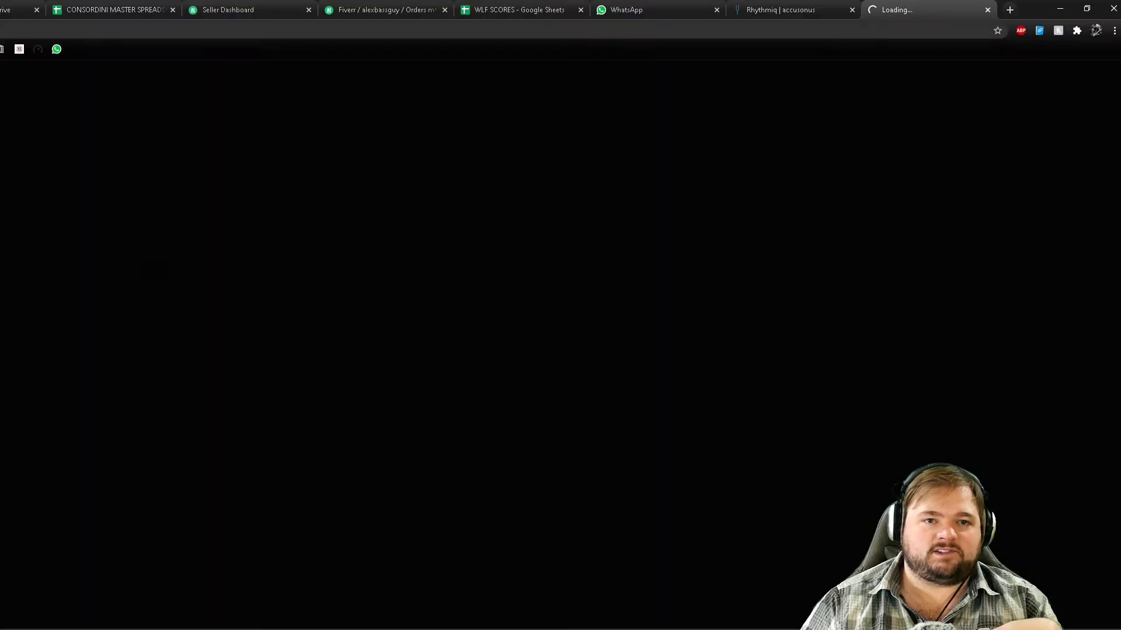
pyautogui.scroll(8, 377, 234)
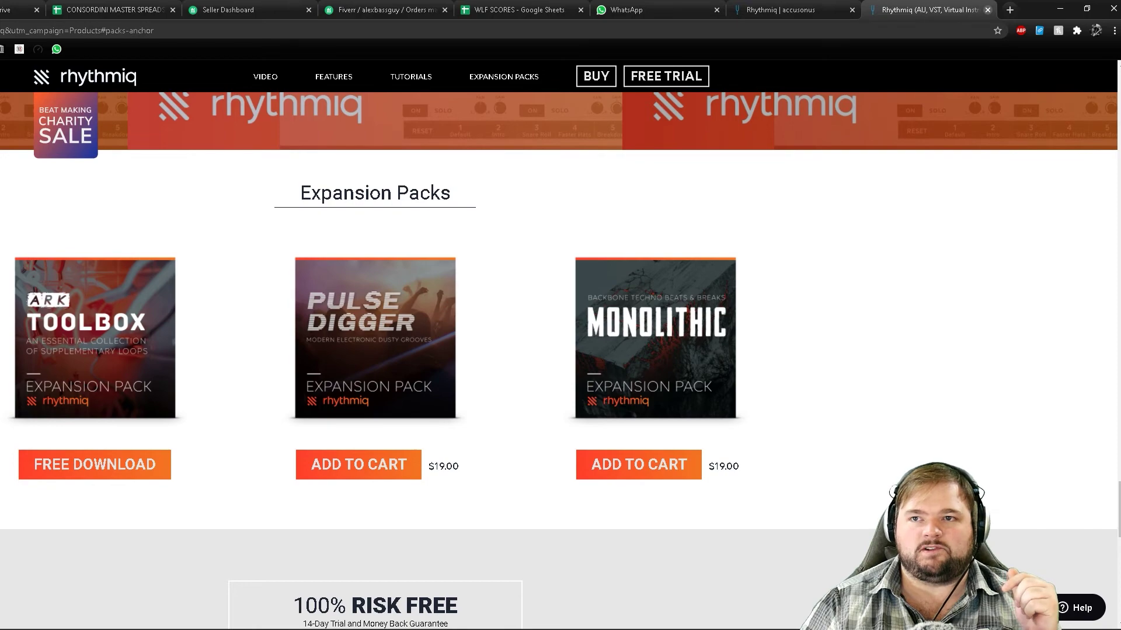
pyautogui.click(988, 10)
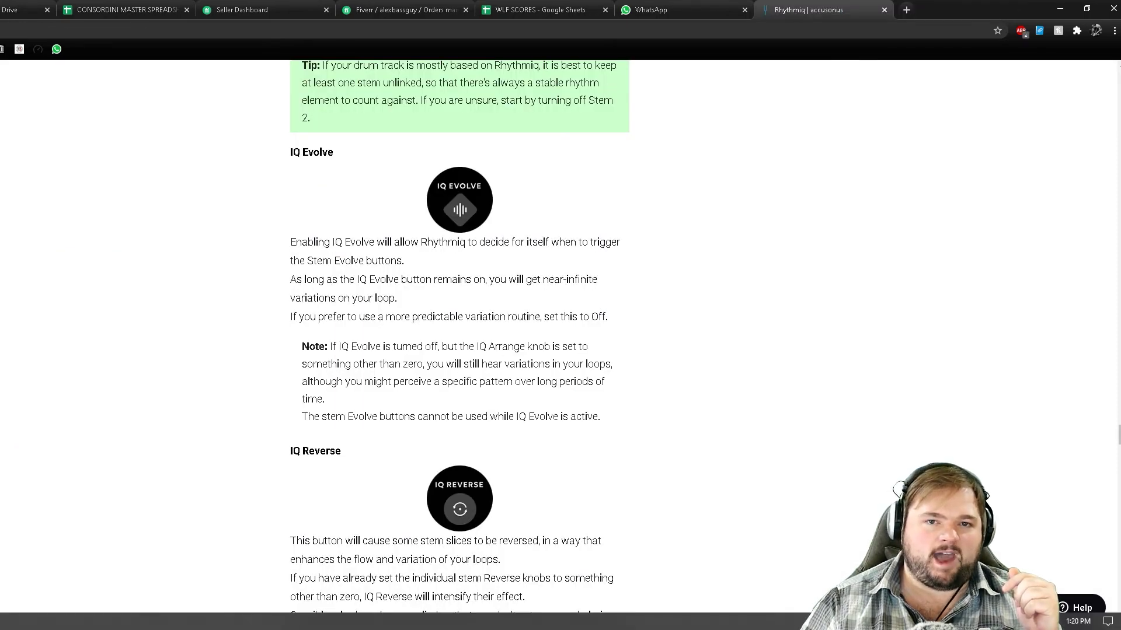
pyautogui.hotkey('alt', 'Tab')
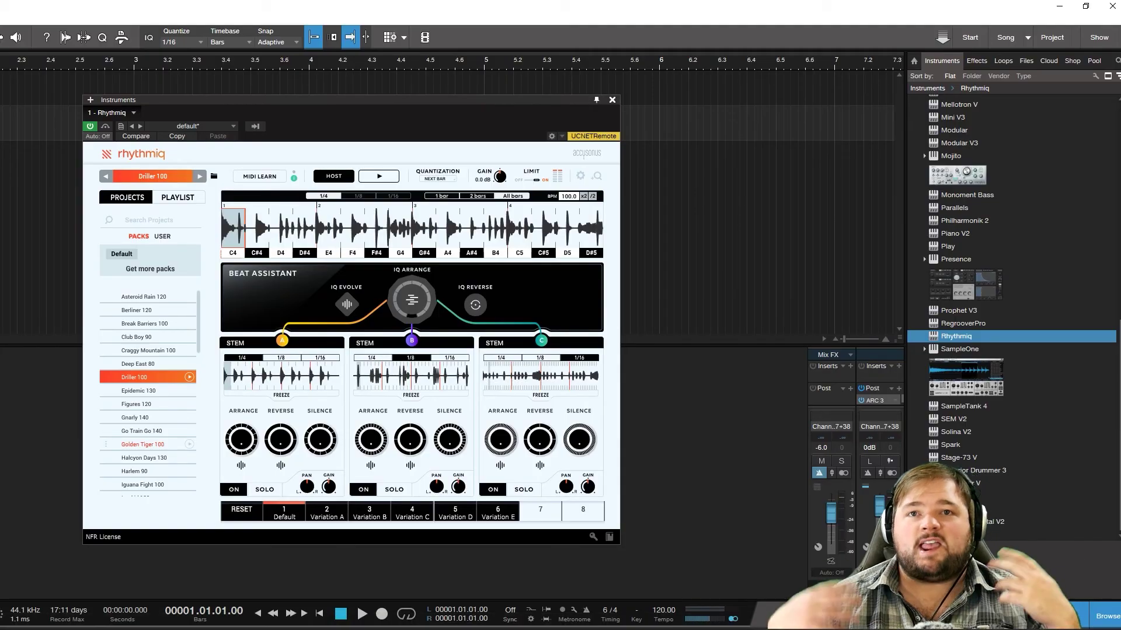
# Step: Browse the Default pack's projects down to Zooland 130 and return to the start of the list
pyautogui.scroll(-10, 149, 391)
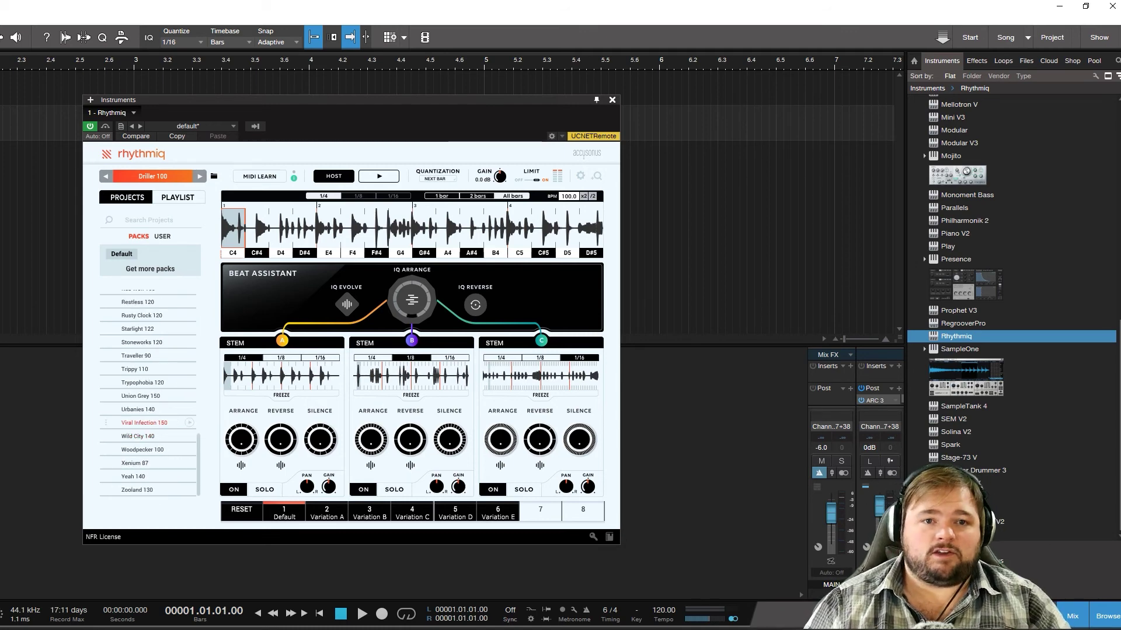
pyautogui.scroll(10, 149, 418)
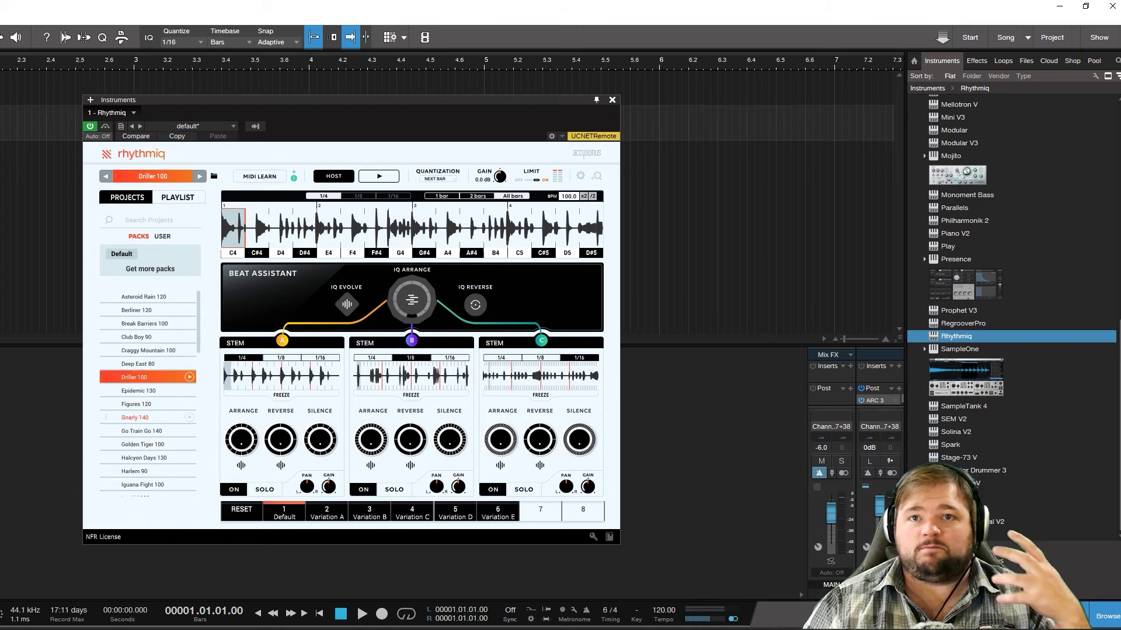